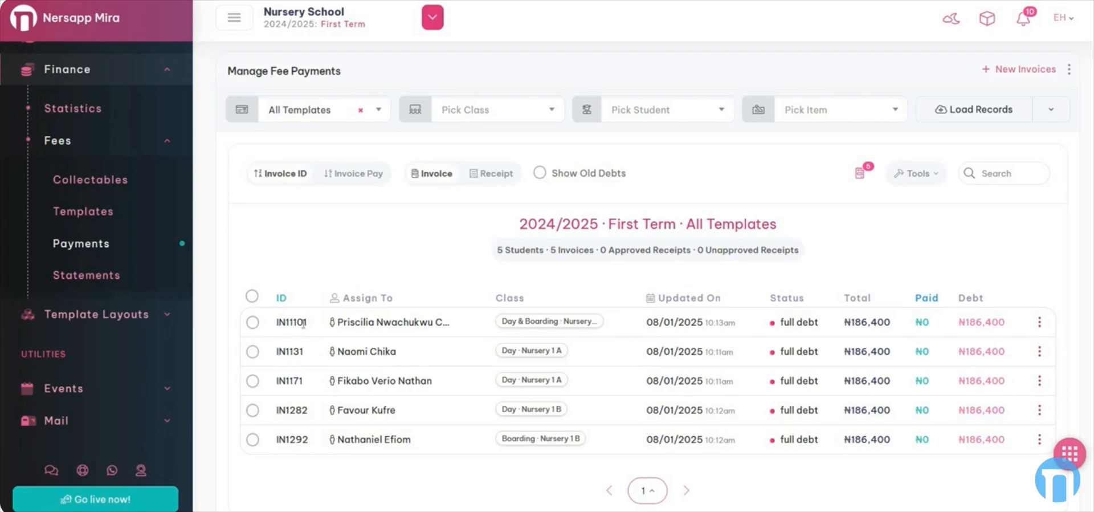
- Sort the invoice list by payment, then back by invoice ID
double_click(282, 298)
left_click(363, 175)
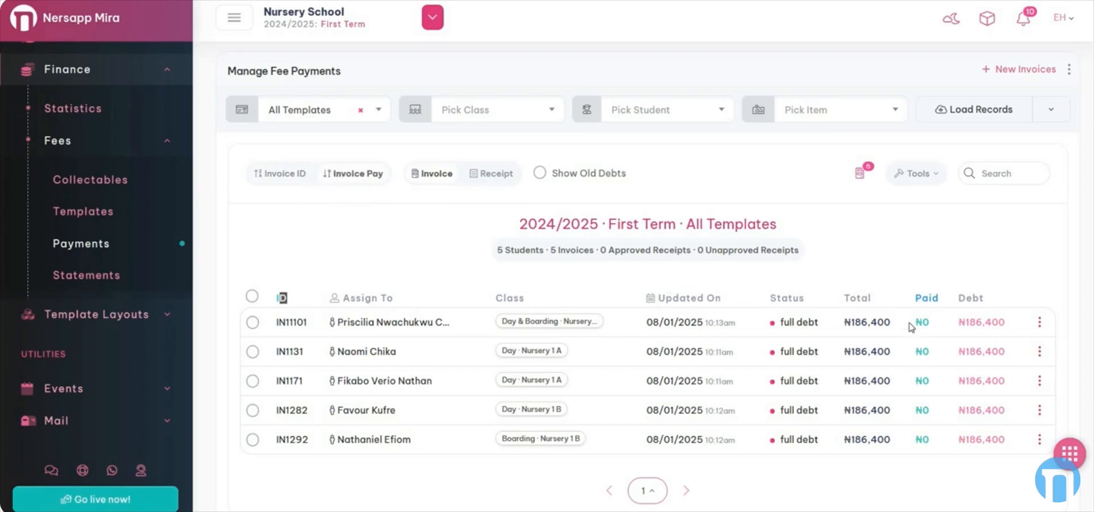
left_click_drag(946, 297, 906, 295)
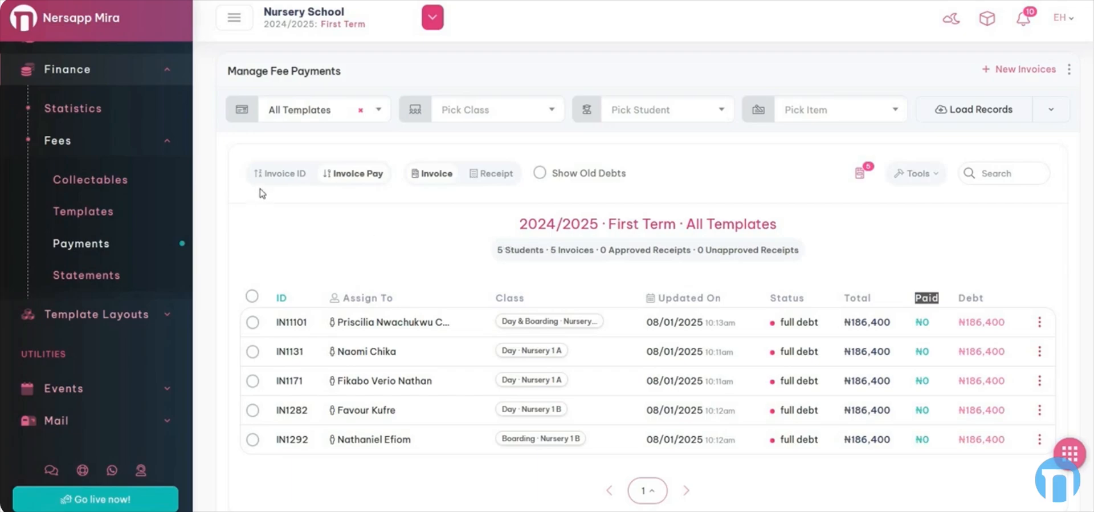
left_click(281, 178)
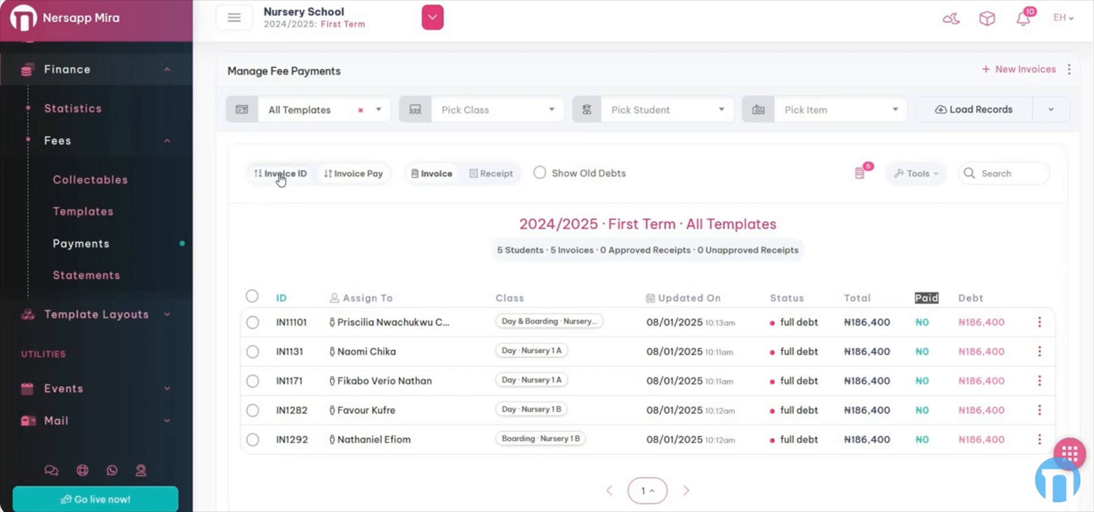
left_click(353, 173)
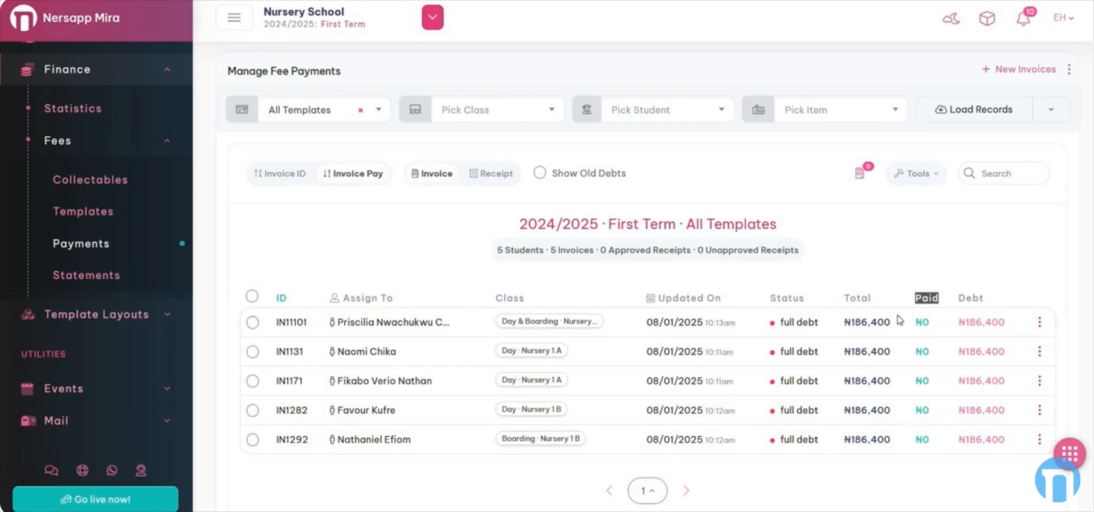
left_click(263, 173)
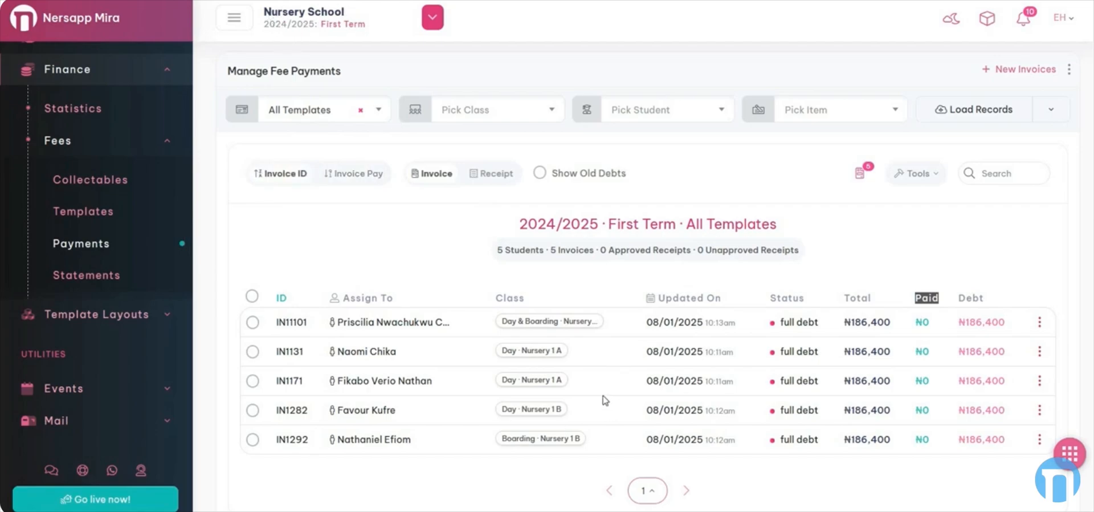
- Switch to receipts and back, and toggle the Old Debts column on and off
left_click(492, 177)
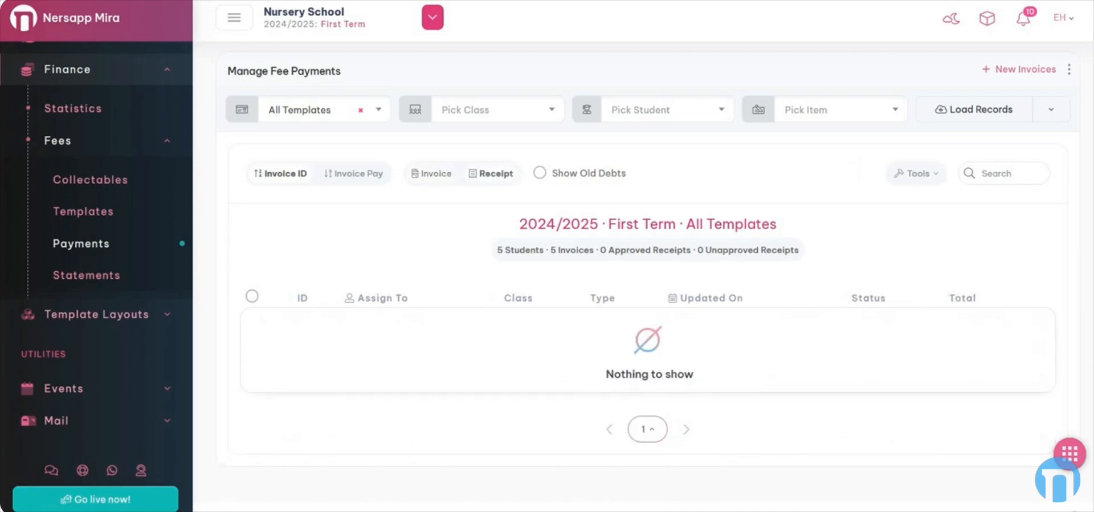
left_click(434, 178)
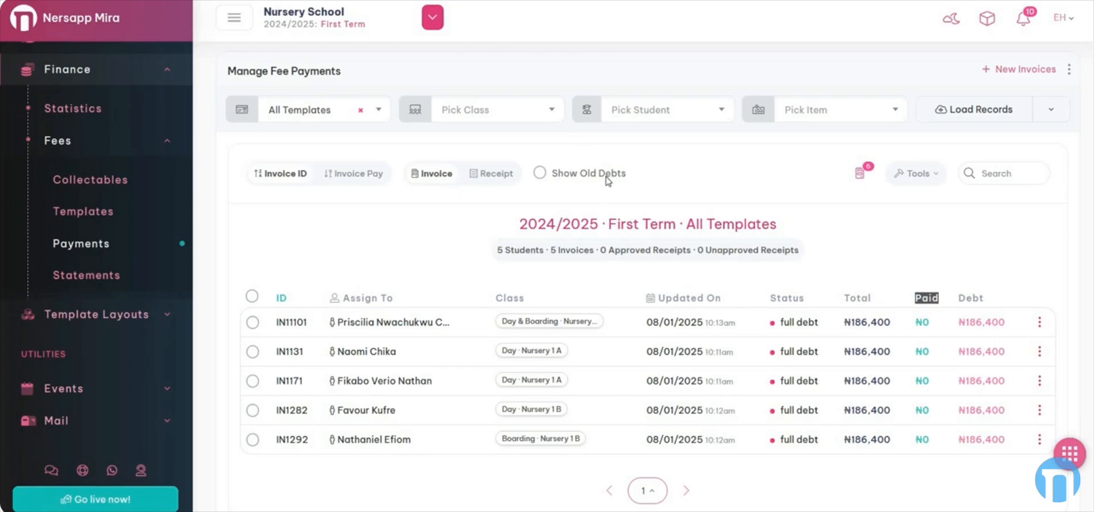
left_click(540, 173)
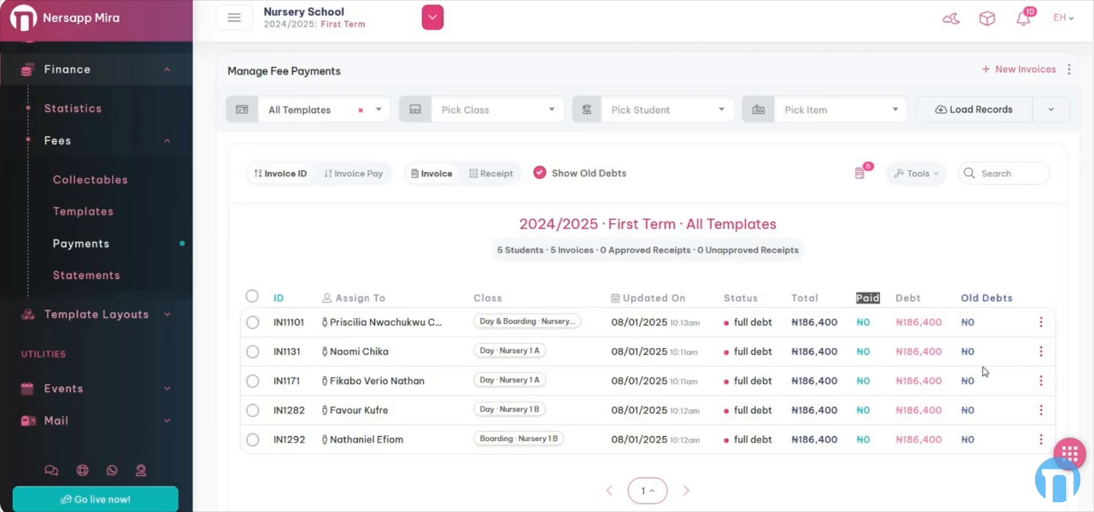
left_click(541, 173)
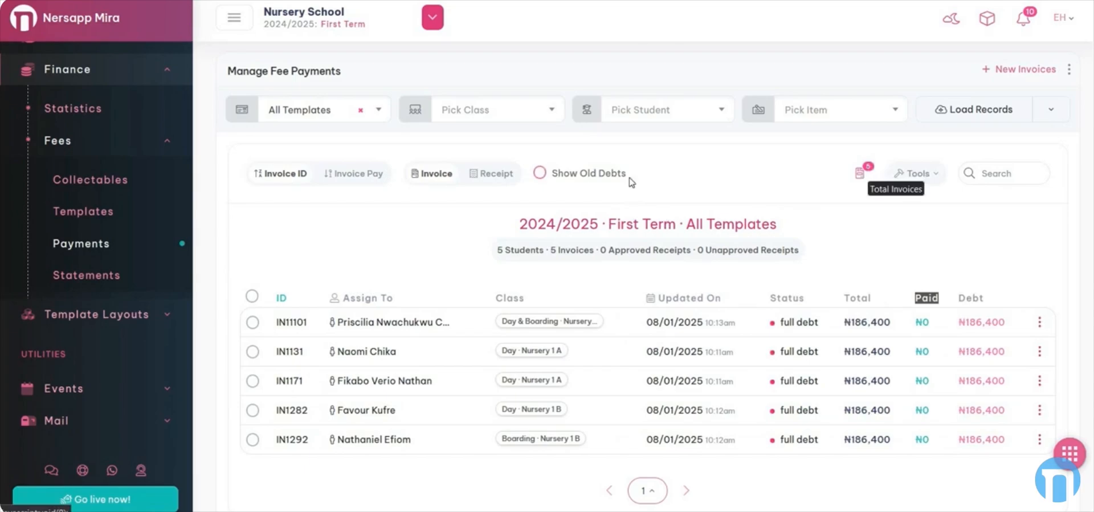
left_click(494, 173)
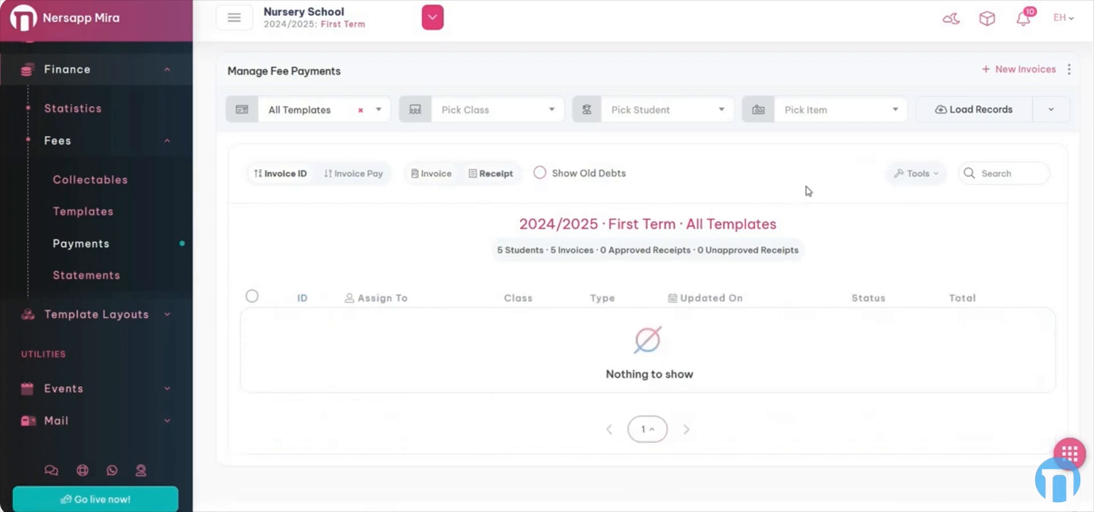
left_click(419, 173)
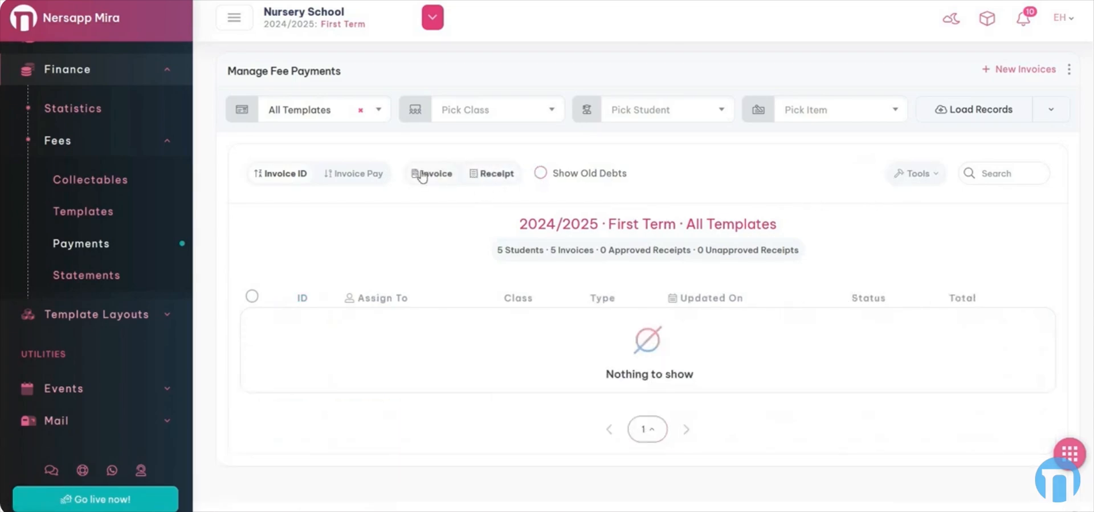
- Select invoices except IN11101 and IN1282, check bulk actions, then clear the selection
left_click(917, 183)
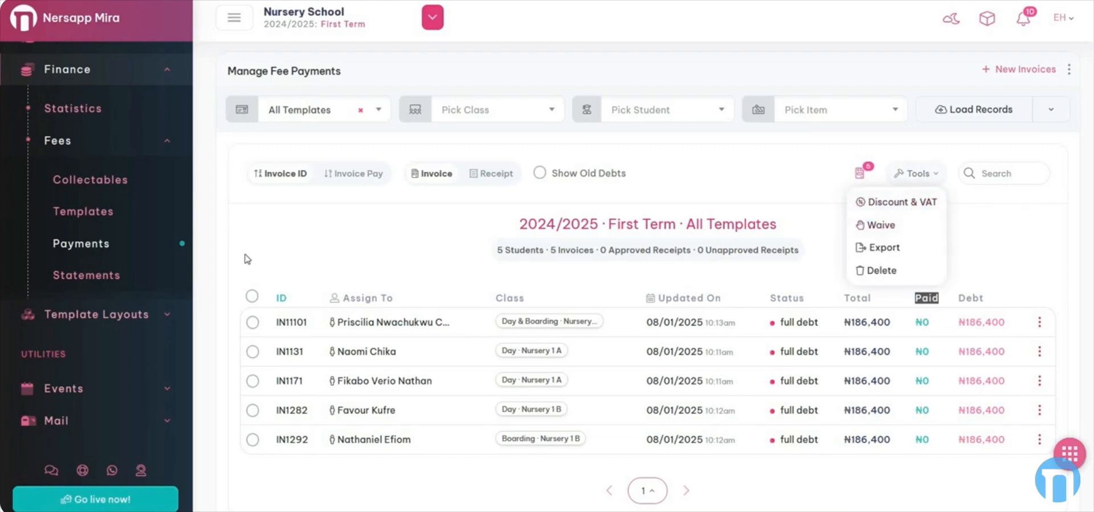
left_click(252, 295)
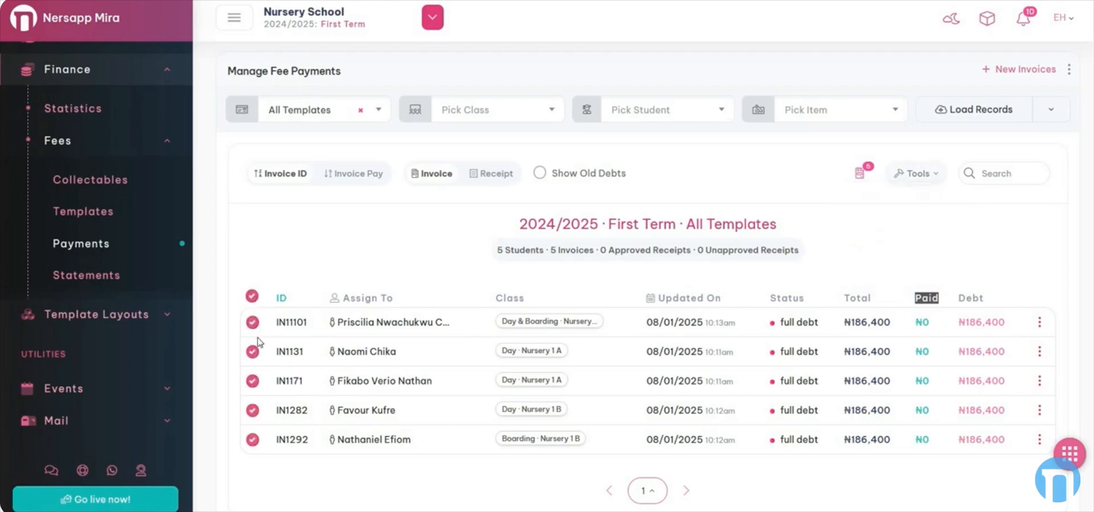
left_click(252, 322)
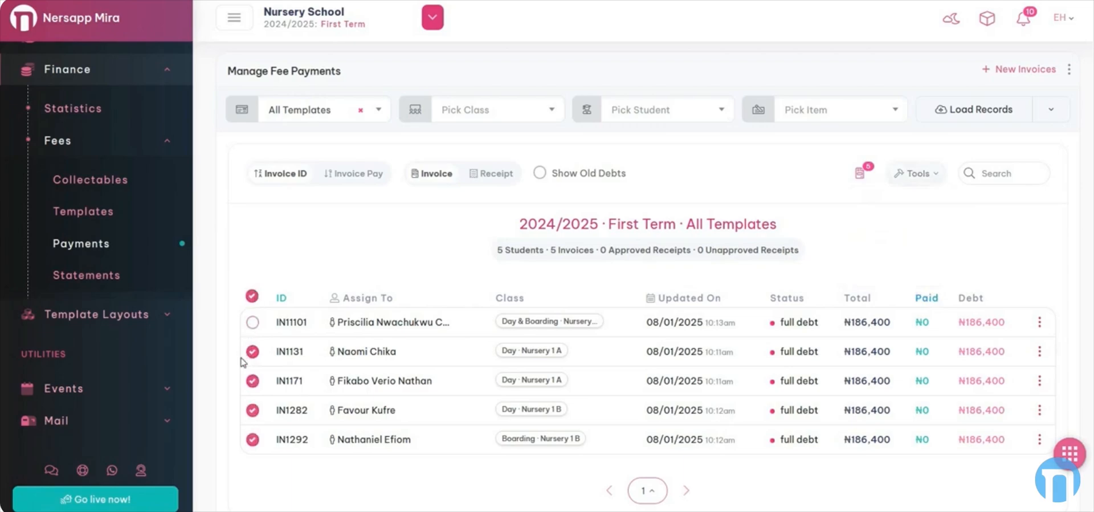
left_click(253, 410)
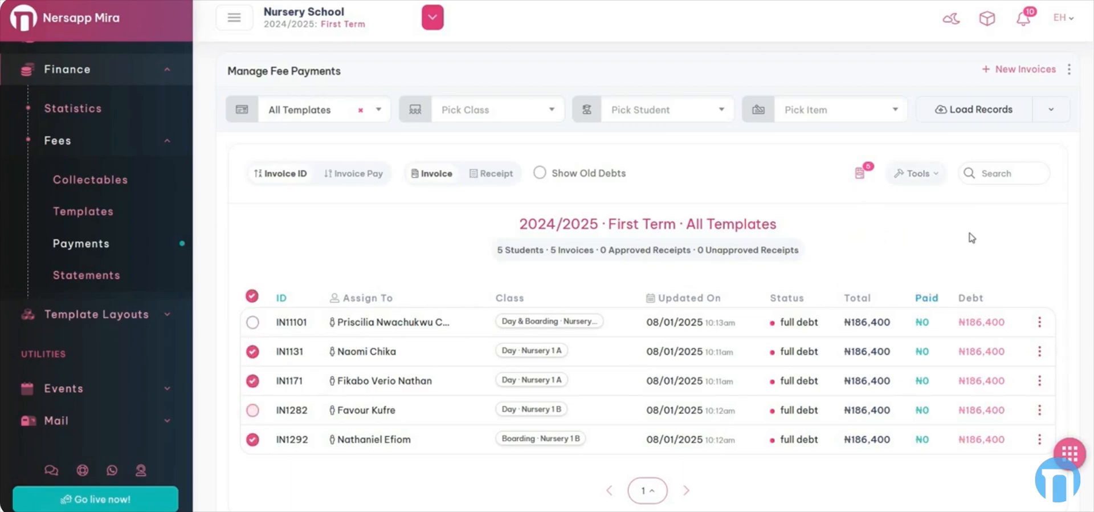
left_click(922, 181)
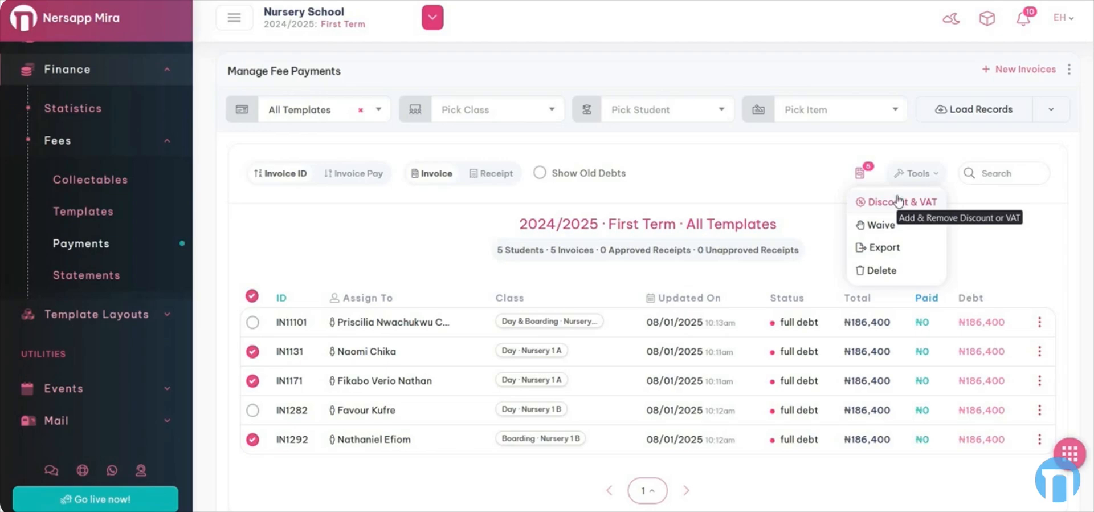
left_click(251, 296)
- Check the receipts' bulk actions, then return to invoices and reload the records
left_click(496, 174)
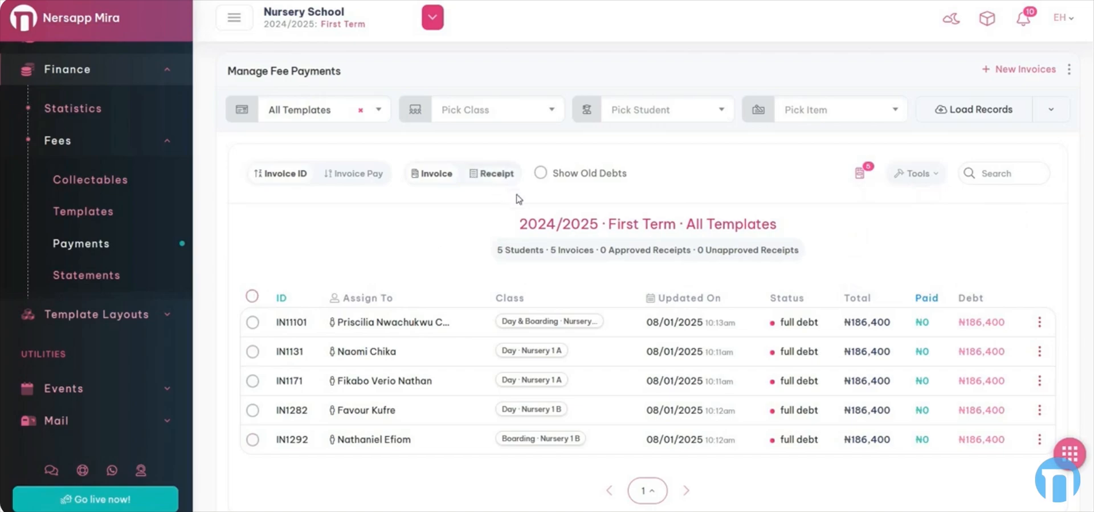
left_click(902, 174)
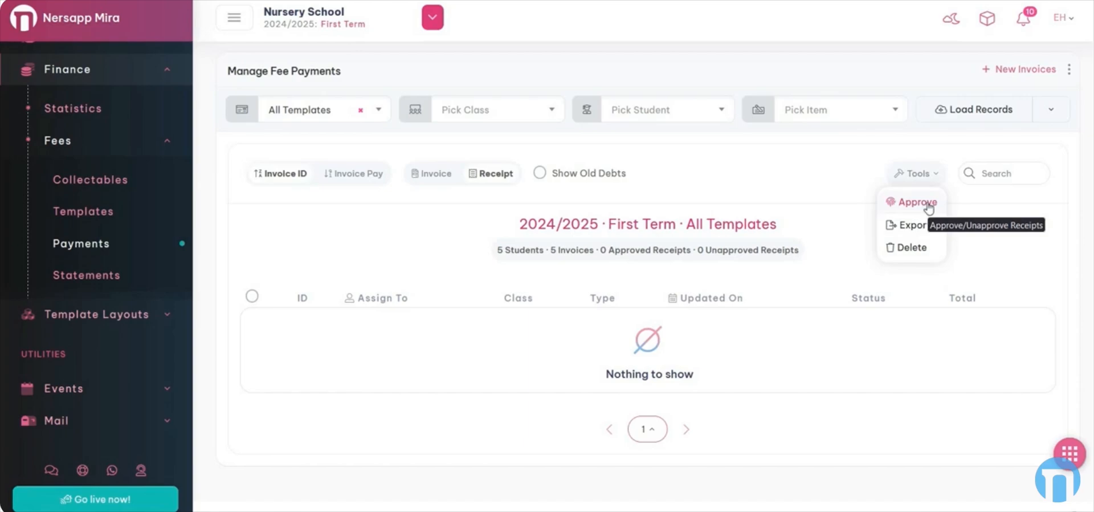
left_click(422, 176)
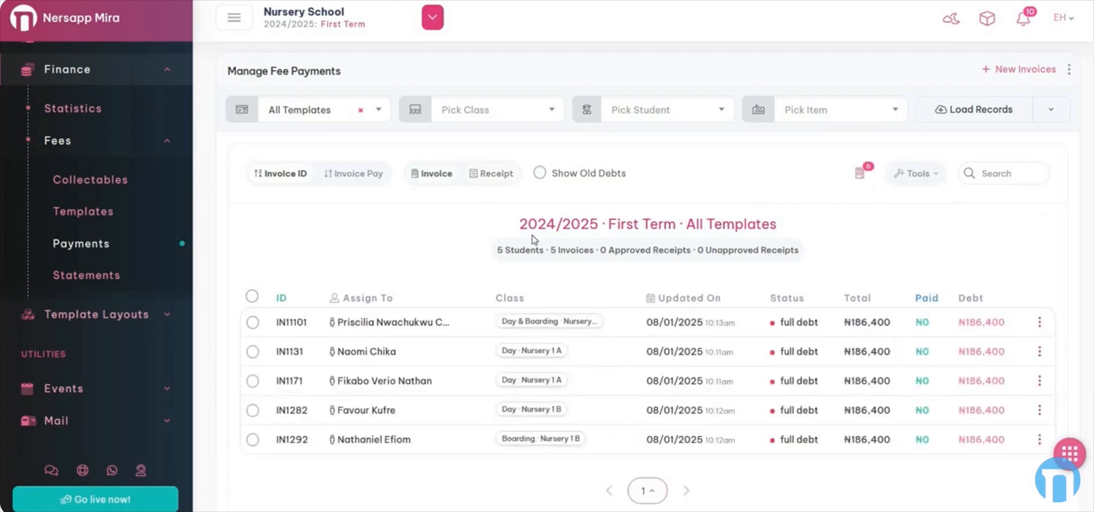
left_click(985, 113)
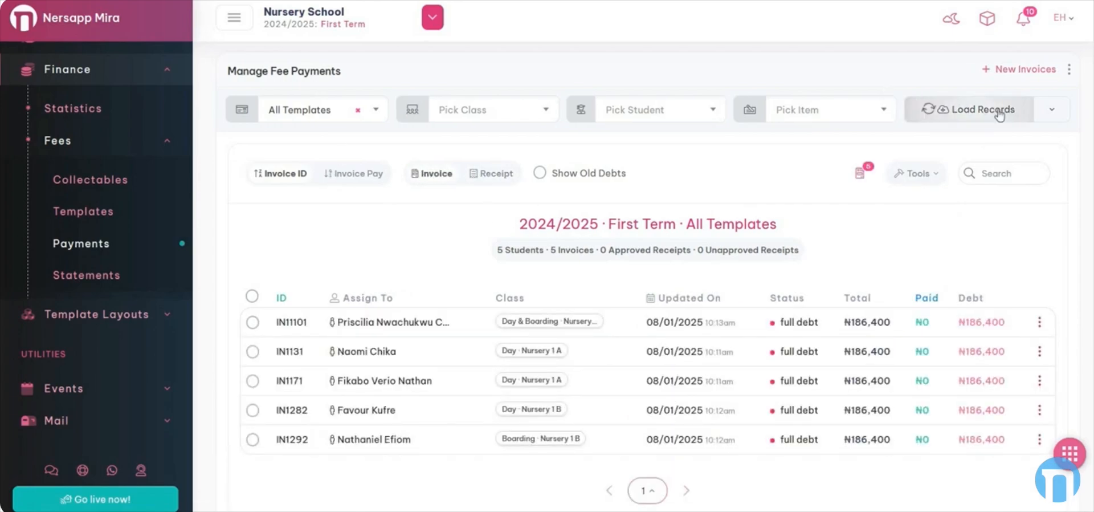
left_click_drag(516, 281, 799, 285)
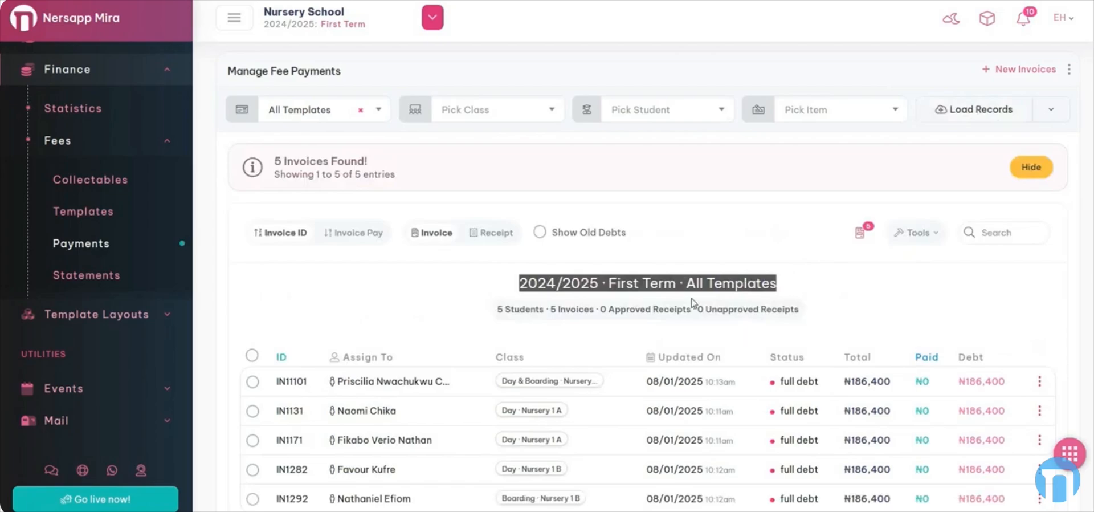
- Load only the Nursery 1 Fee Template invoices and review the heading's year and counts
left_click(330, 109)
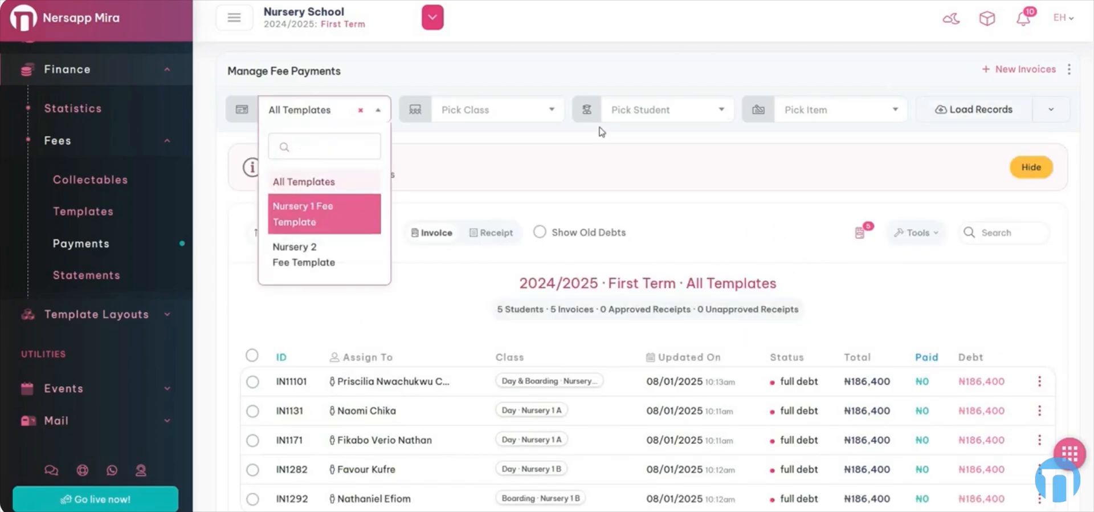
left_click(316, 213)
left_click(958, 109)
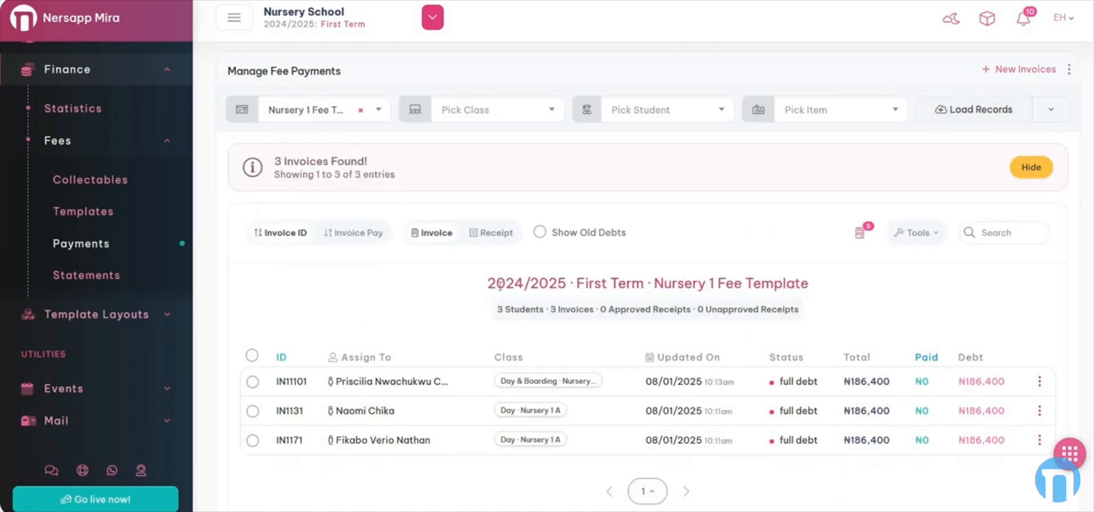
left_click_drag(514, 283, 578, 283)
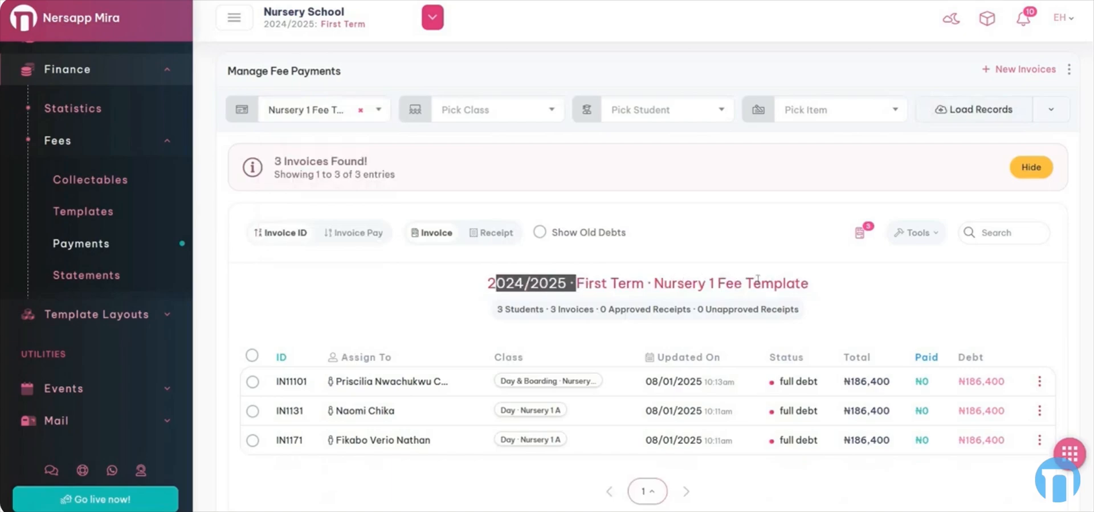
left_click_drag(705, 283, 752, 283)
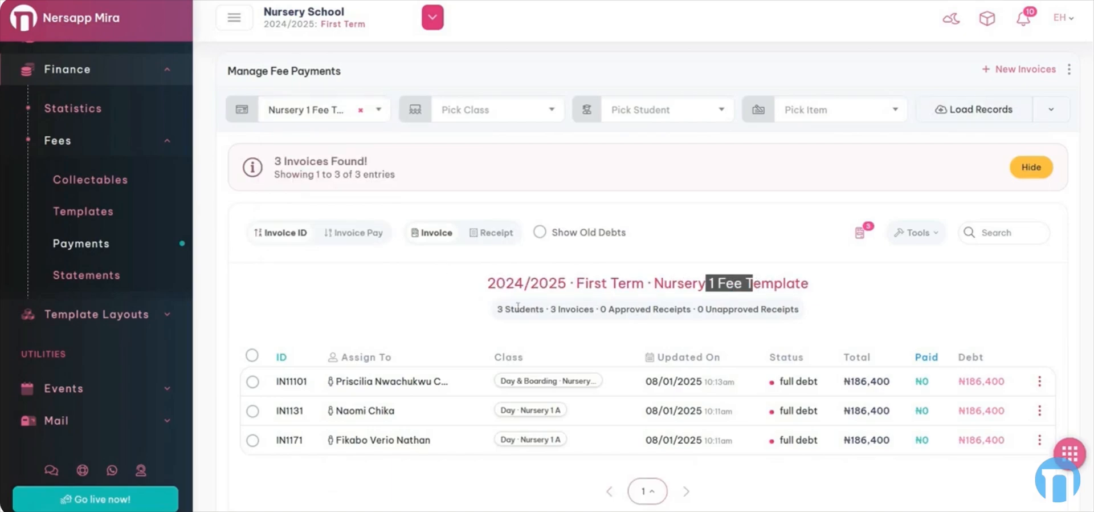
left_click_drag(496, 309, 746, 312)
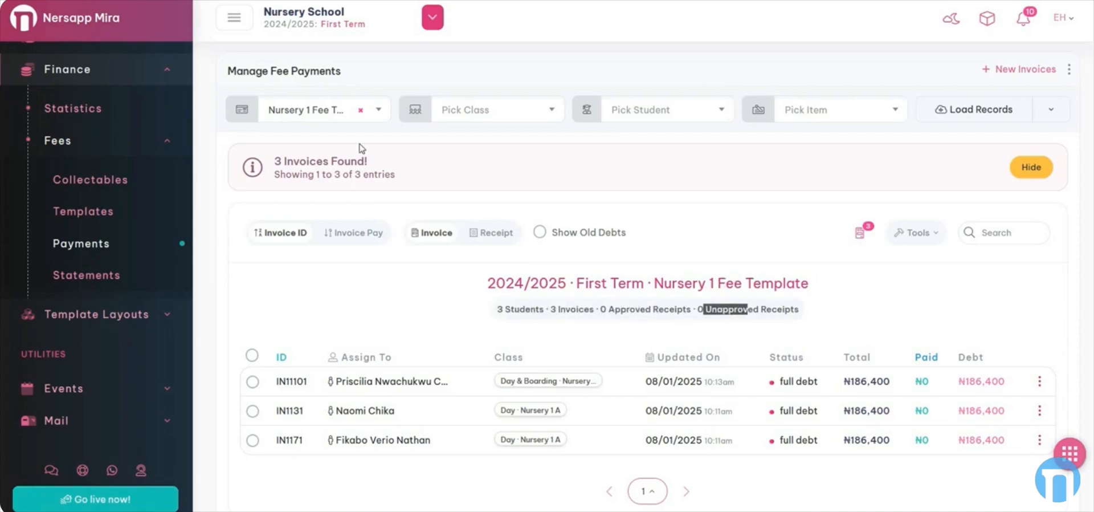
- Load the Nursery 2 Fee Template invoices, then reload with All Templates
left_click(316, 111)
left_click(332, 251)
left_click(960, 116)
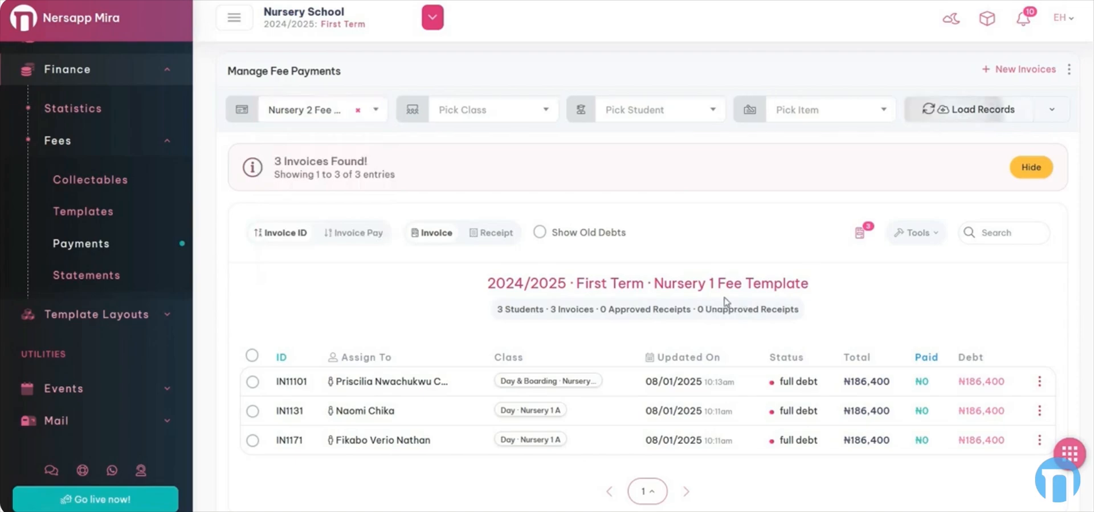
left_click(319, 118)
left_click(366, 183)
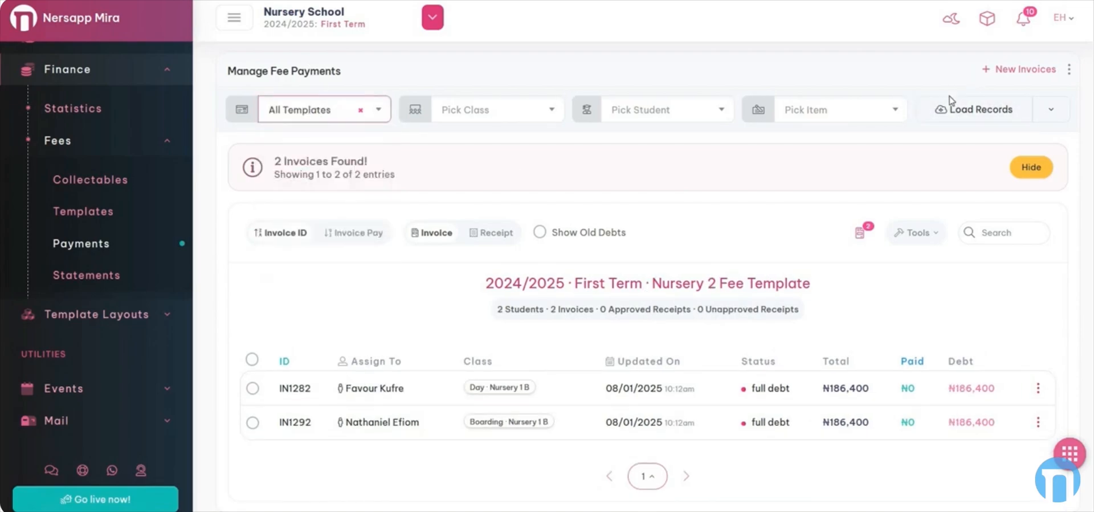
left_click(959, 108)
scroll(778, 205, "down", 1)
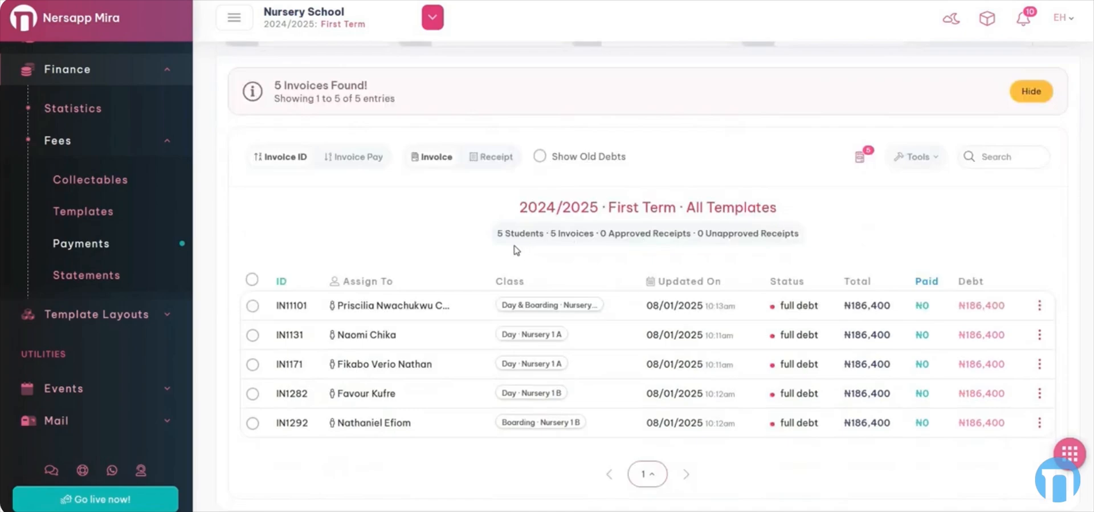
left_click_drag(541, 233, 583, 234)
left_click_drag(348, 306, 422, 306)
left_click(368, 376)
scroll(837, 276, "up", 2)
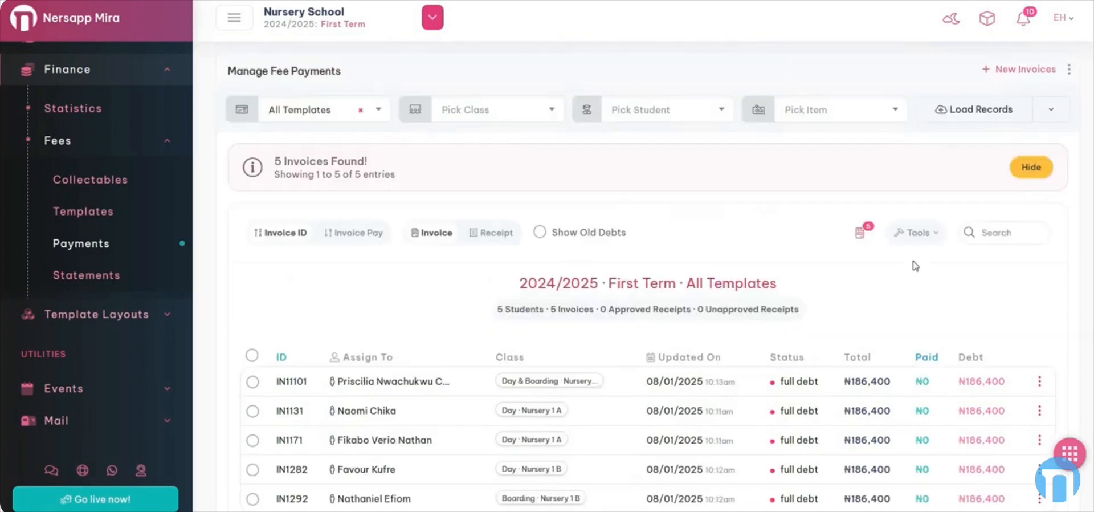
- Load invoices filtered by Cleared status, then by Partial Debt
left_click(1057, 114)
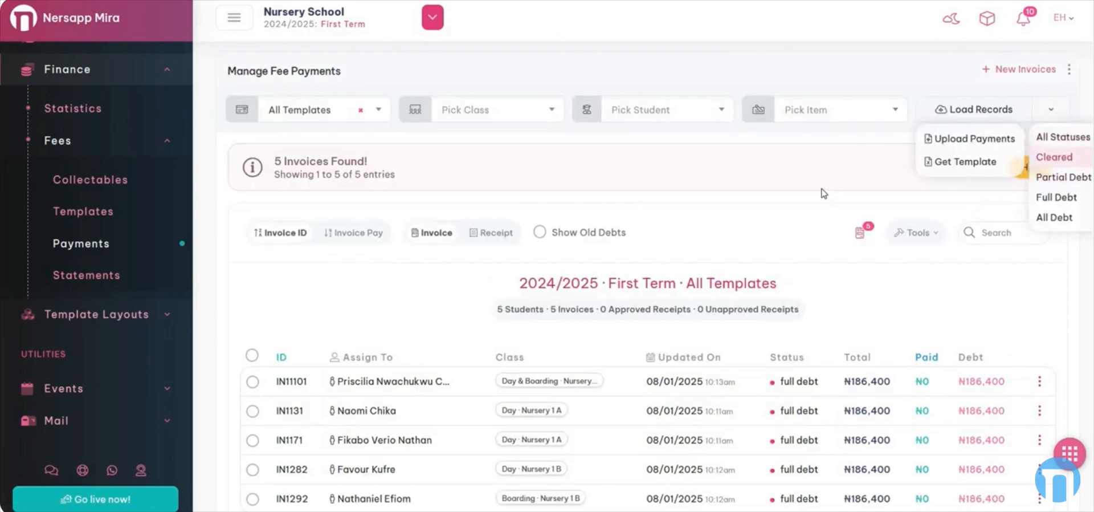
left_click(881, 175)
left_click(967, 111)
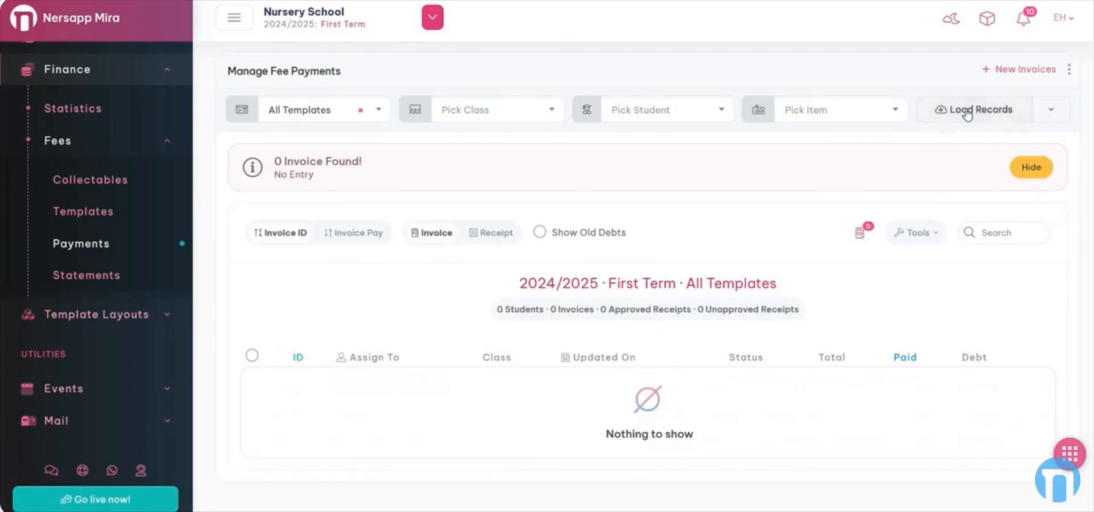
left_click(1052, 112)
left_click(1077, 177)
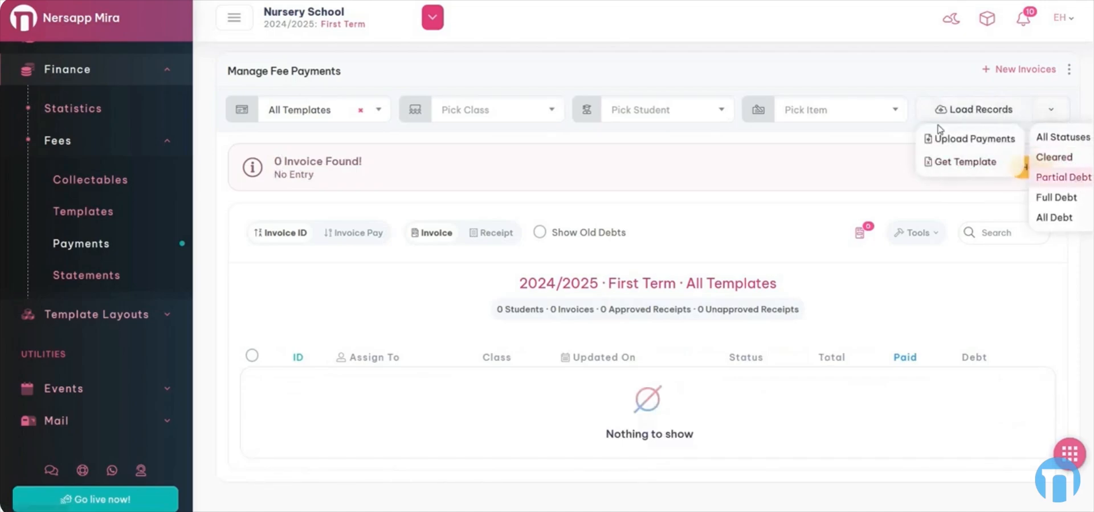
left_click(979, 112)
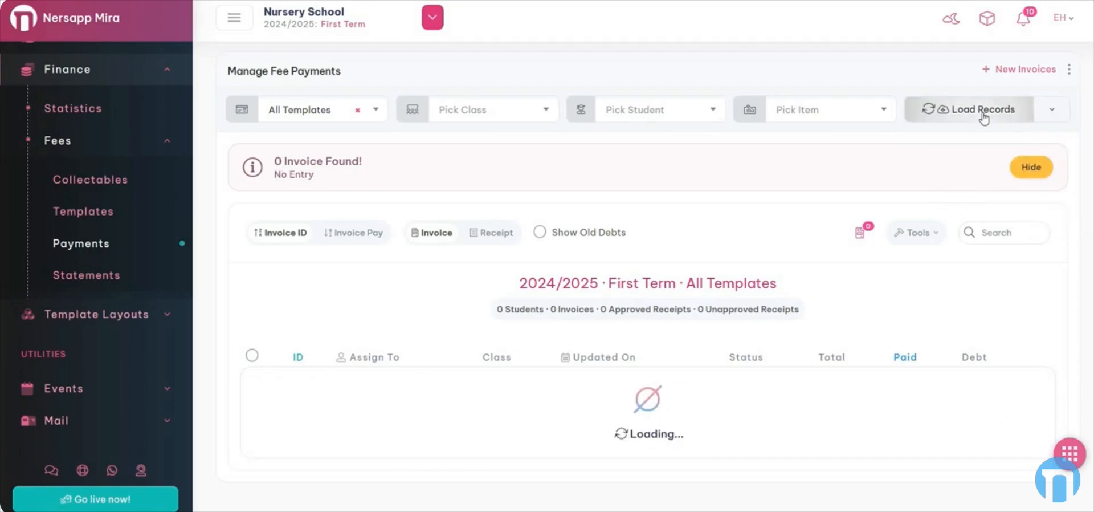
- Load All Debt invoices, then reload with All Statuses and hide the invoices-found notice
left_click(1051, 112)
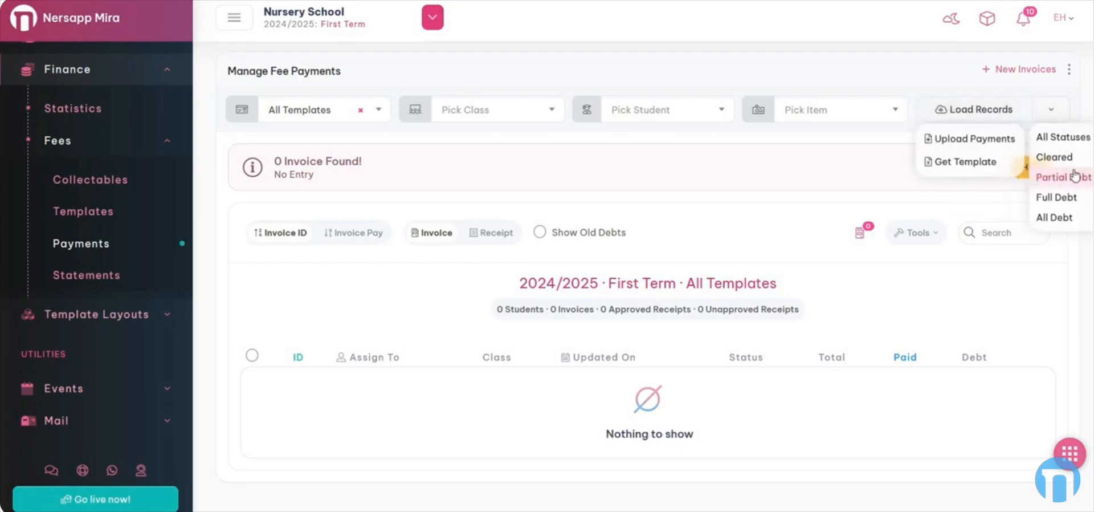
left_click(1073, 219)
left_click(971, 110)
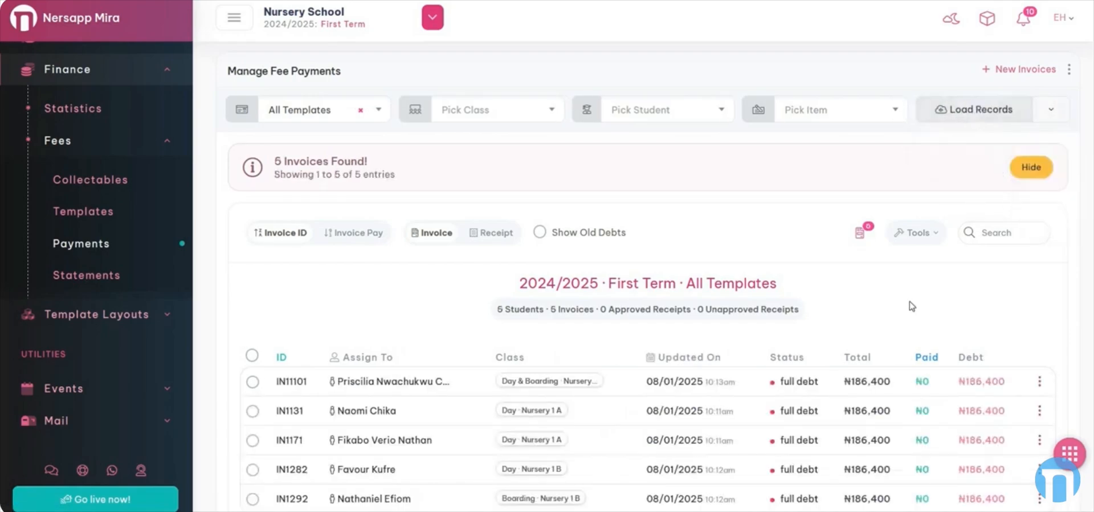
left_click(1051, 110)
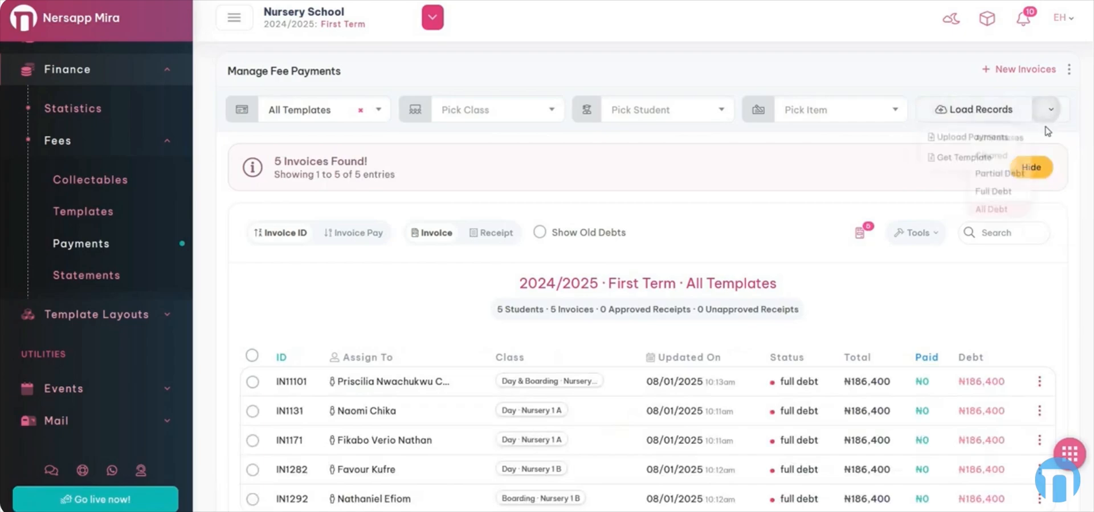
left_click(1050, 137)
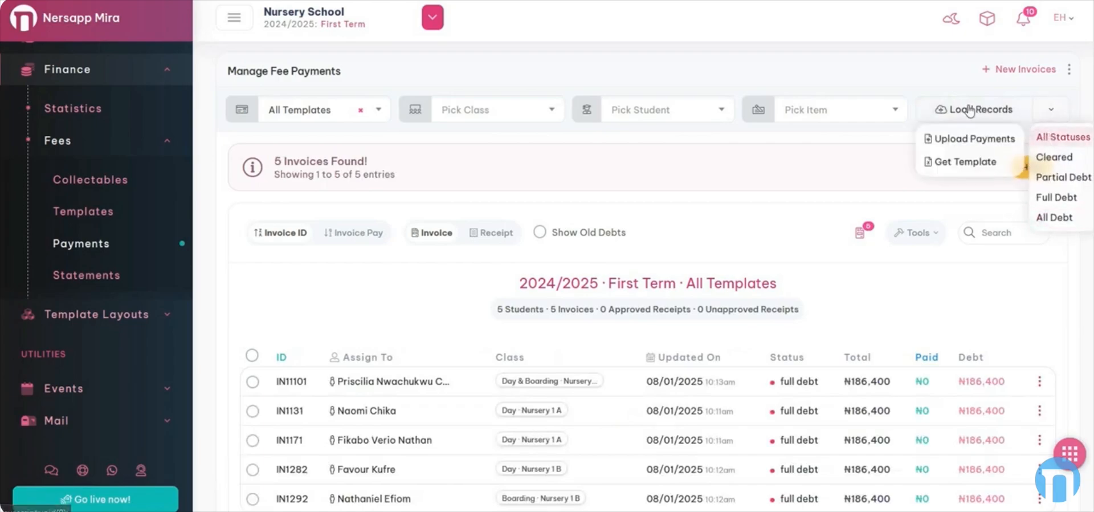
left_click(970, 109)
left_click(1031, 166)
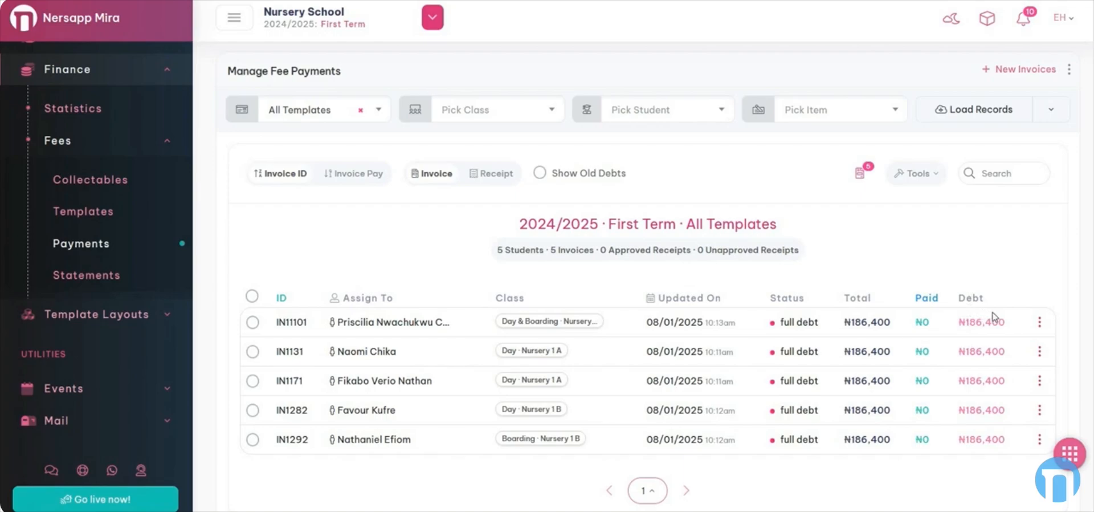
- Choose View from invoice IN11101's row actions to preview the ₦186,400 invoice
double_click(865, 322)
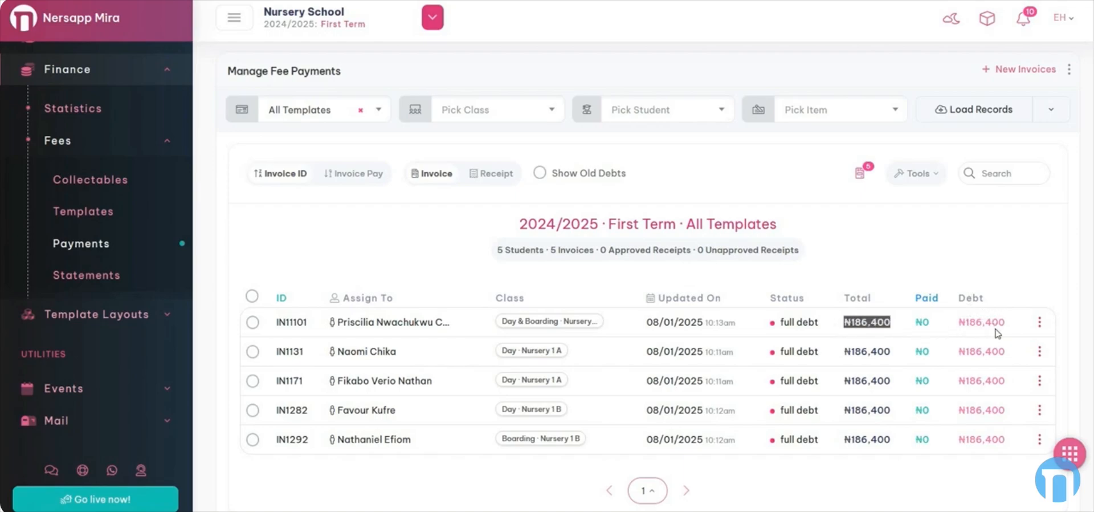
left_click(1038, 326)
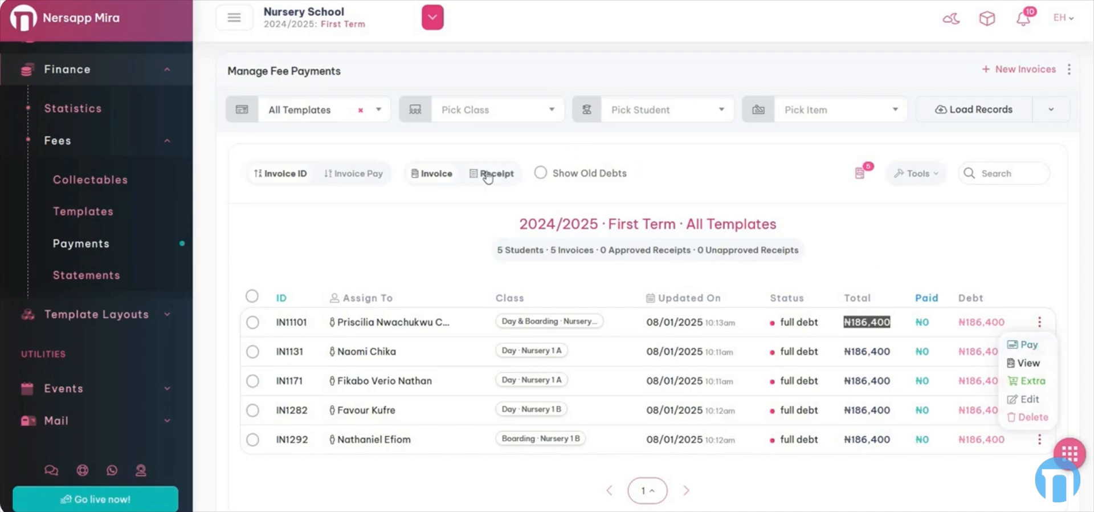
left_click(422, 181)
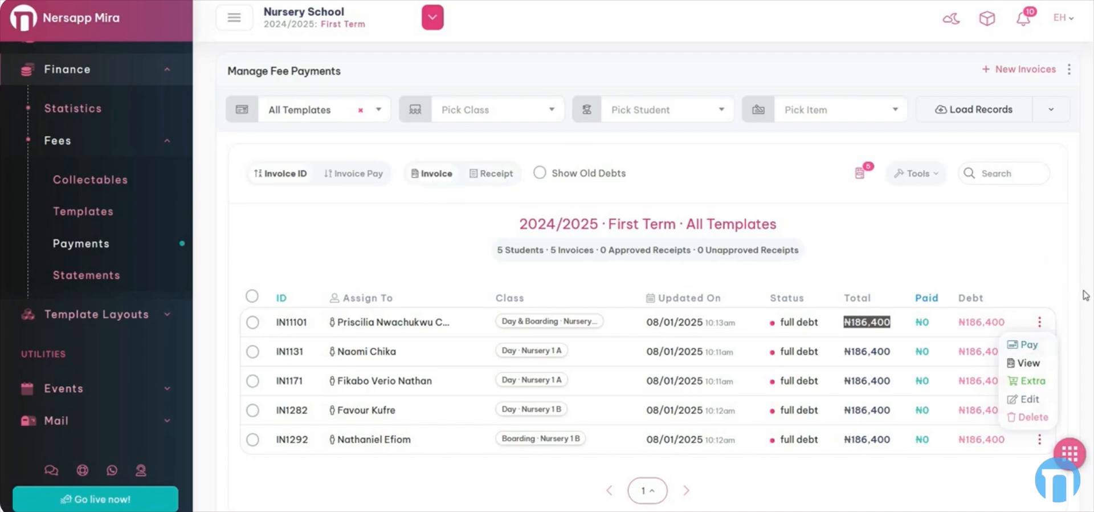
left_click(1033, 368)
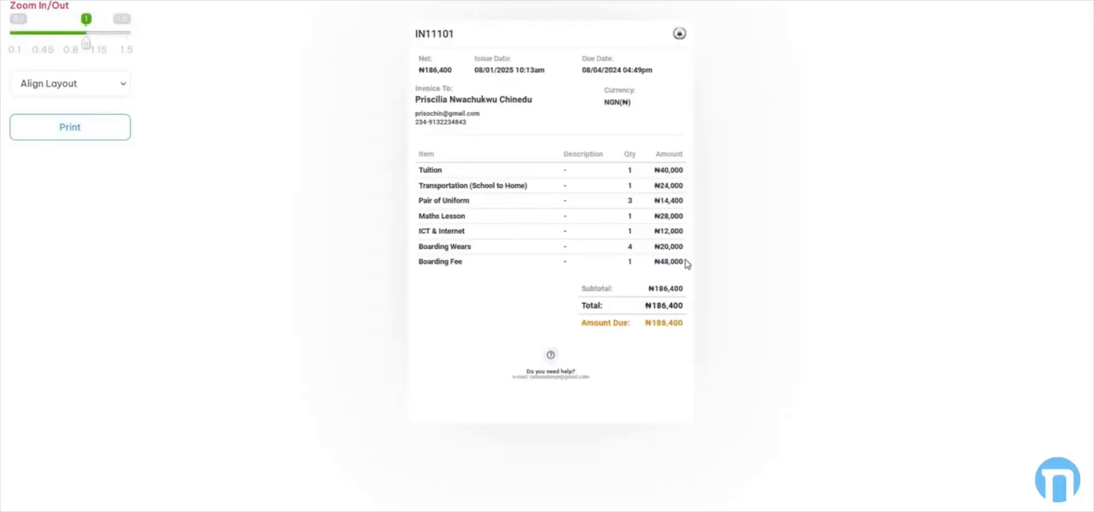
- Zoom the IN11101 preview and review its issue date, due date, Invoice To and amounts
left_click_drag(86, 44, 110, 44)
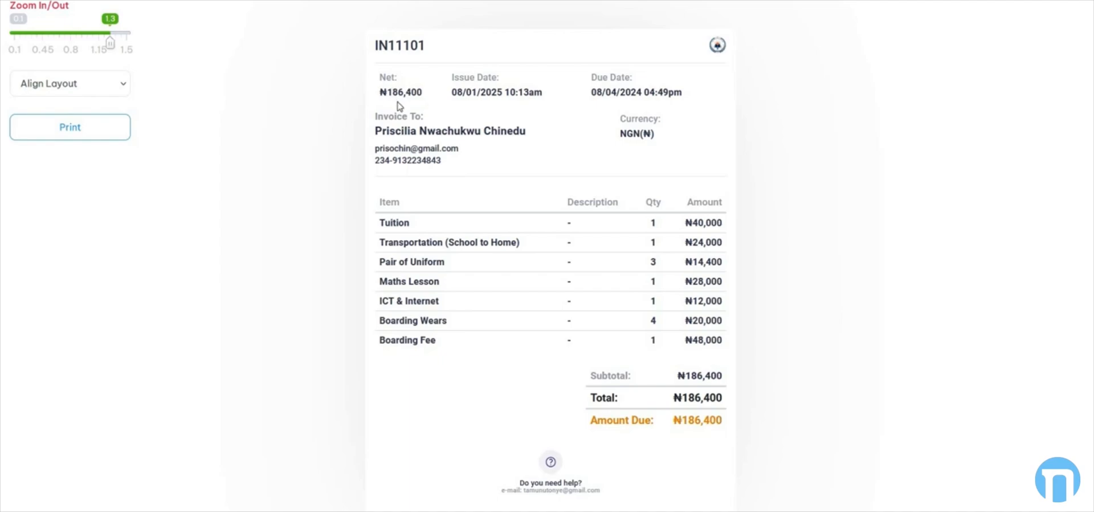
left_click_drag(456, 92, 518, 92)
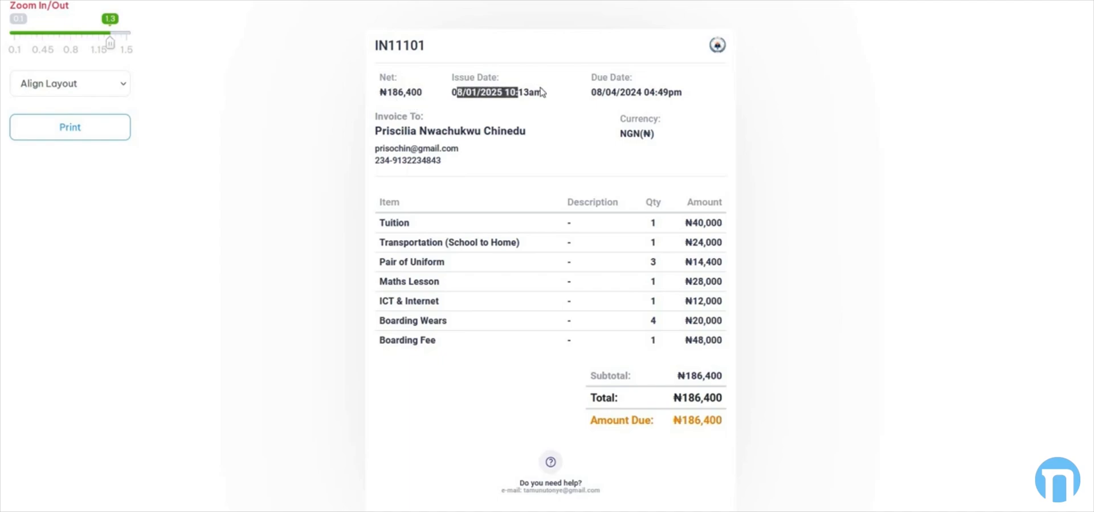
left_click_drag(602, 92, 663, 92)
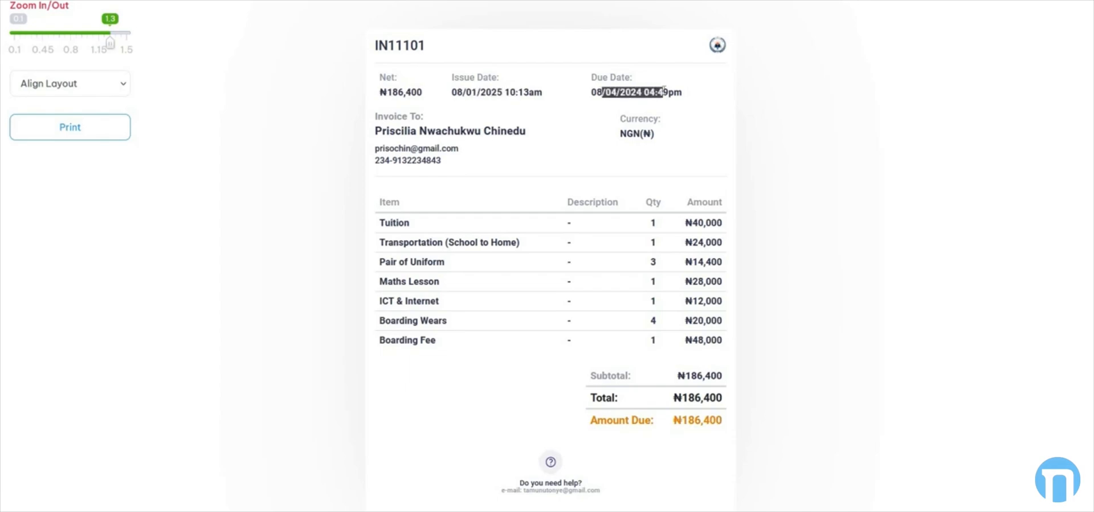
left_click(390, 119)
left_click_drag(387, 116, 415, 116)
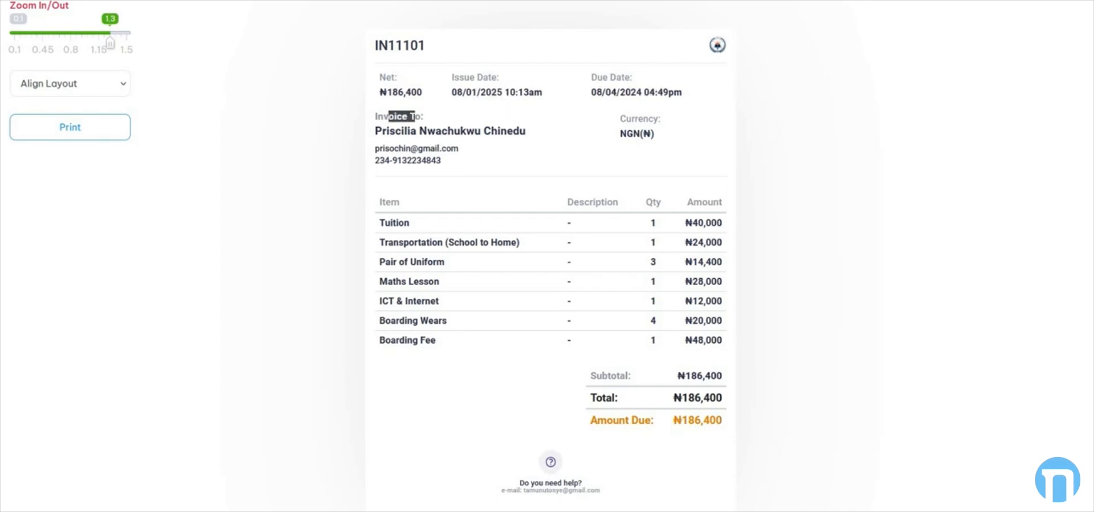
left_click(610, 139)
scroll(670, 359, "down", 2)
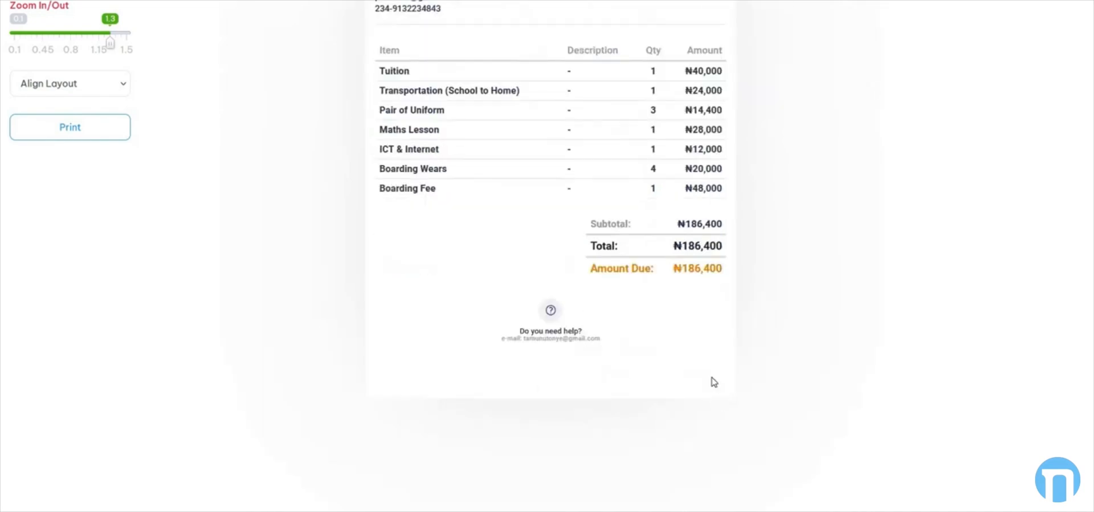
scroll(681, 361, "up", 1)
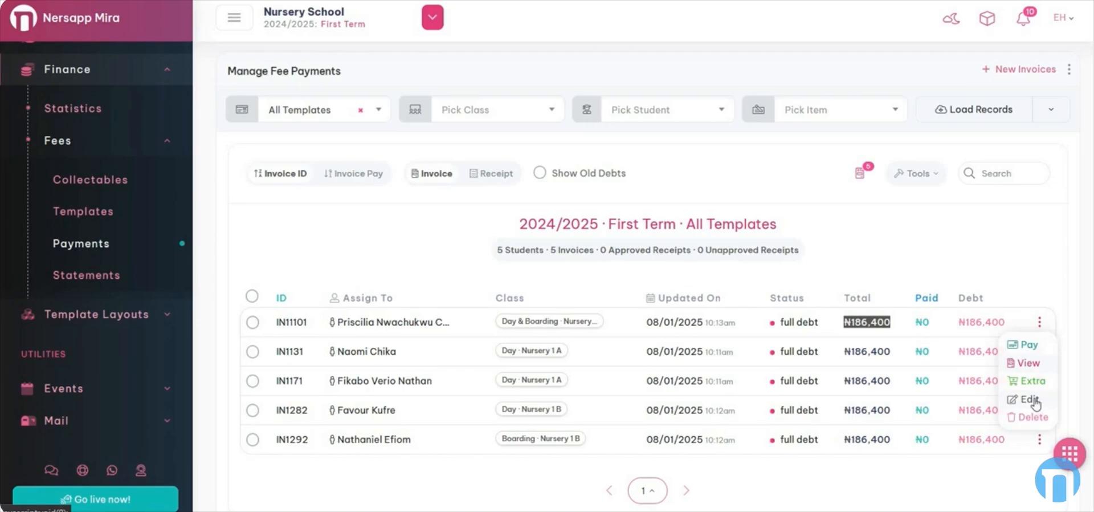
- Exclude the Maths Lesson item from IN11101, lowering its total to ₦158,400
left_click(1034, 401)
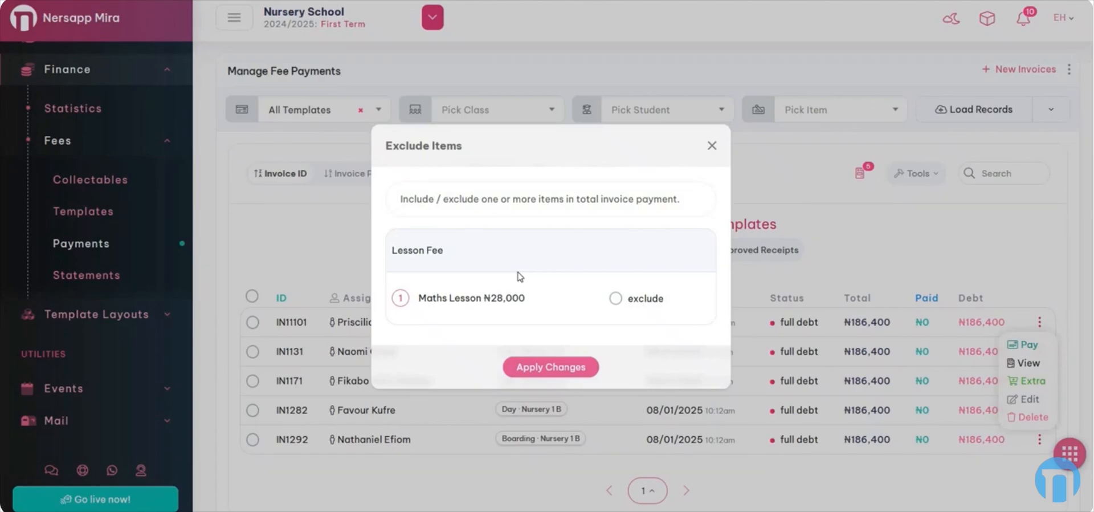
left_click(615, 298)
left_click(552, 369)
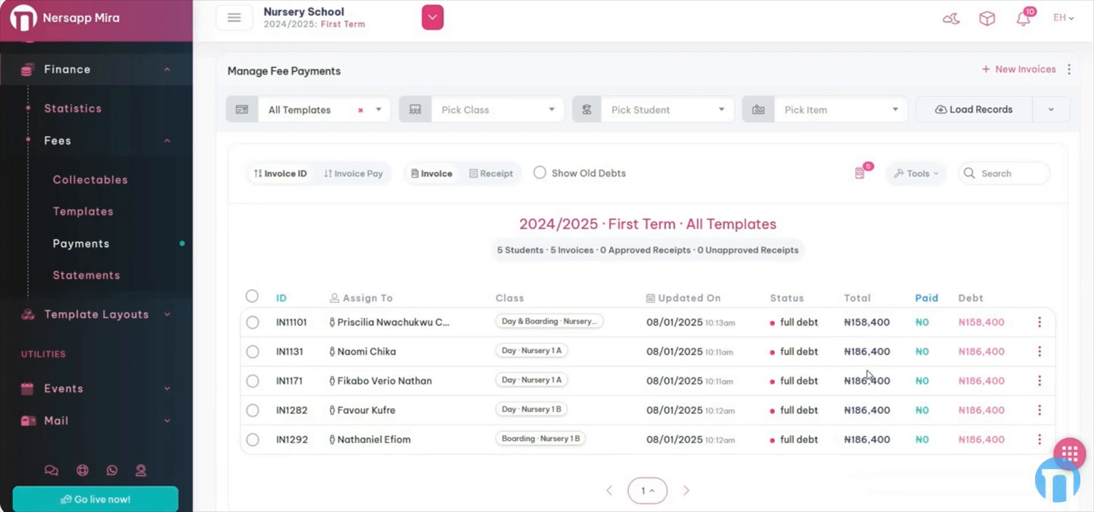
- Reopen the item-exclusion window for IN11101, dismiss it unchanged, and reopen the row actions
left_click(1040, 323)
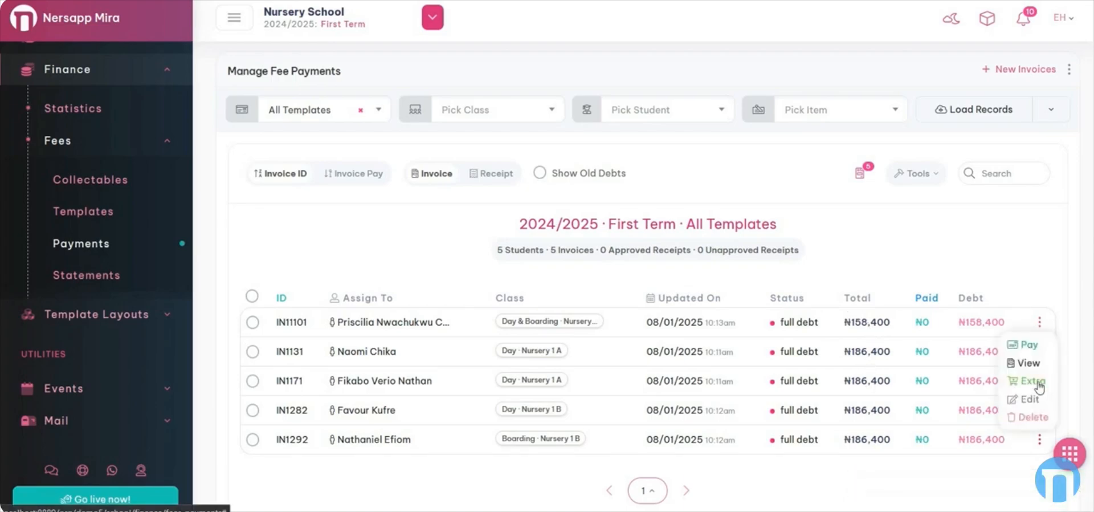
left_click(1032, 381)
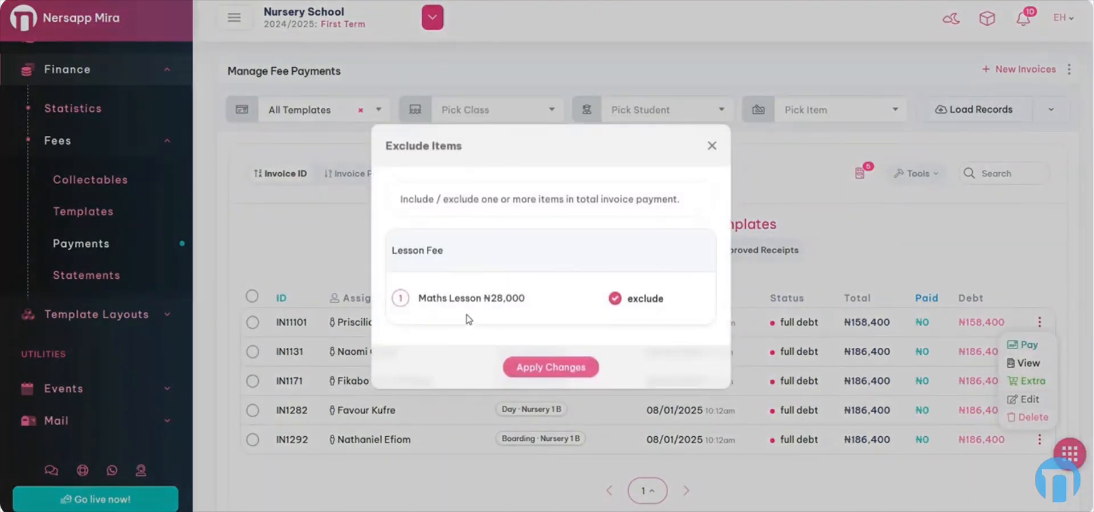
left_click(1028, 369)
left_click(1040, 323)
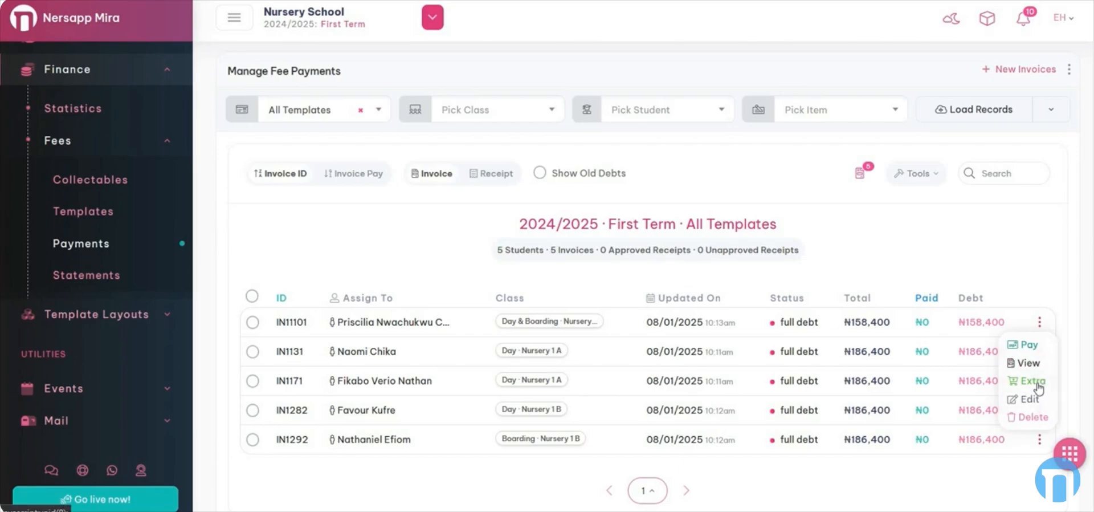
- Add an extra item named Old Debt for 200000 to invoice IN11101
left_click(1038, 387)
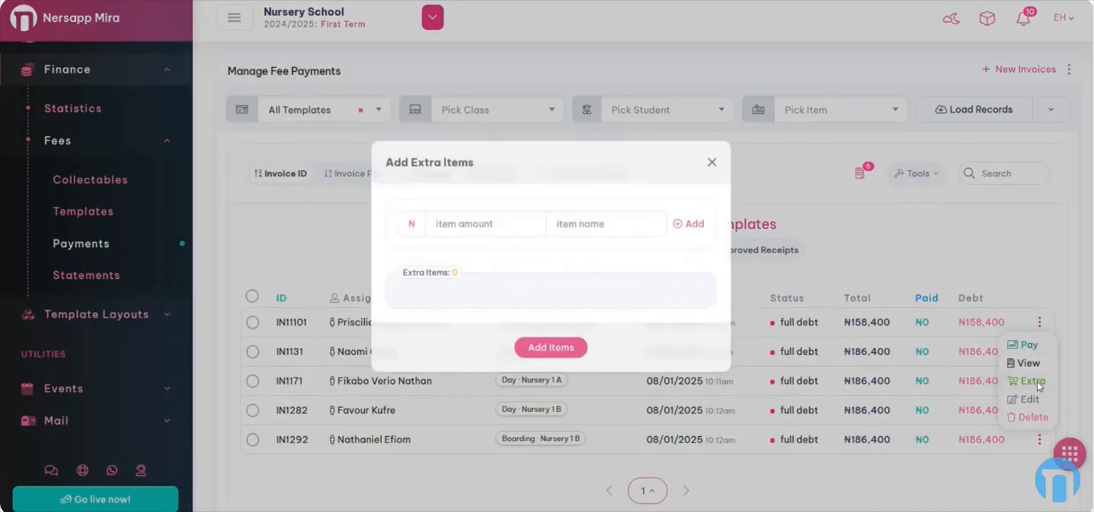
left_click(500, 215)
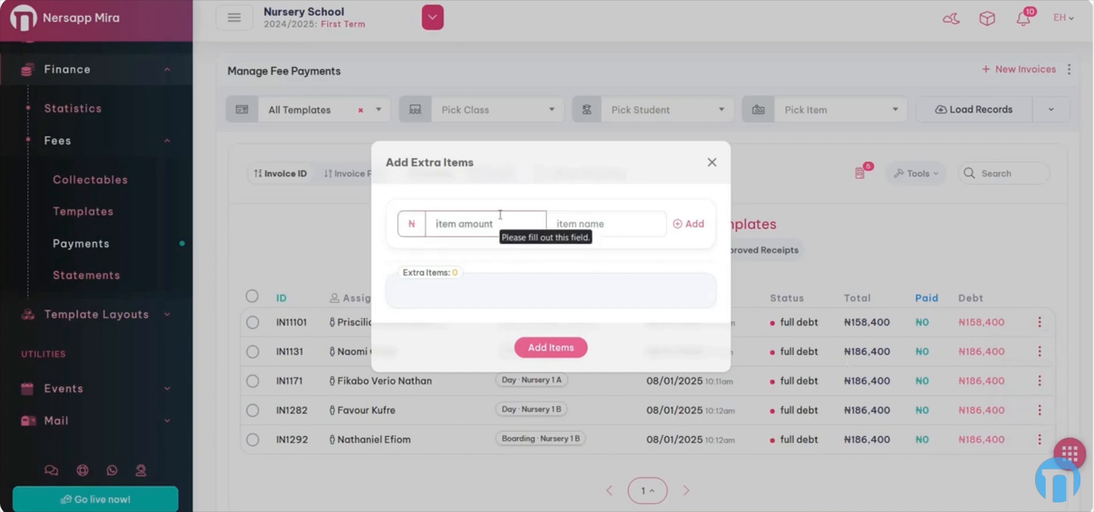
type("Old Debt")
key("ctrl+a")
key("BackSpace")
type("200000")
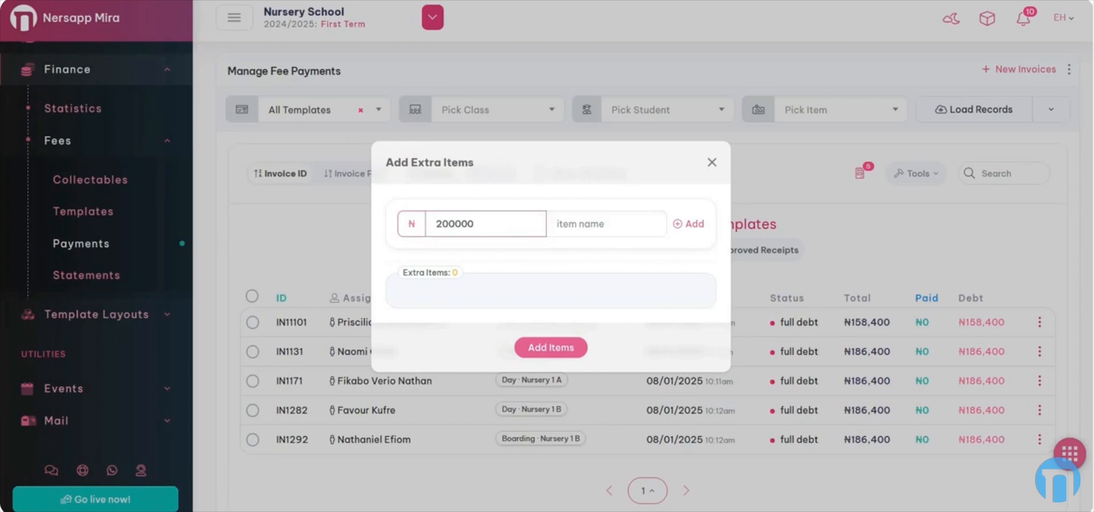
key("Tab")
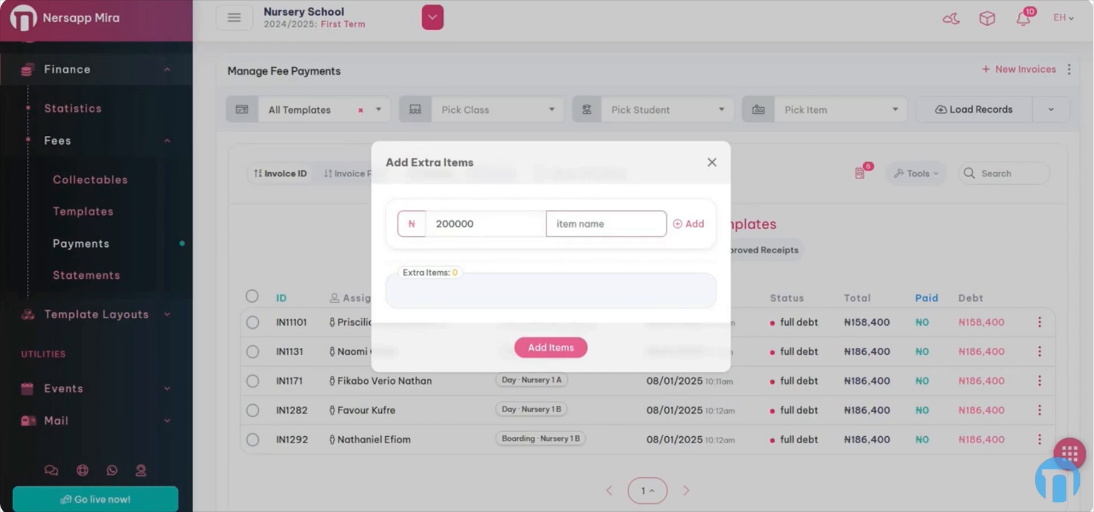
type("Old Debt")
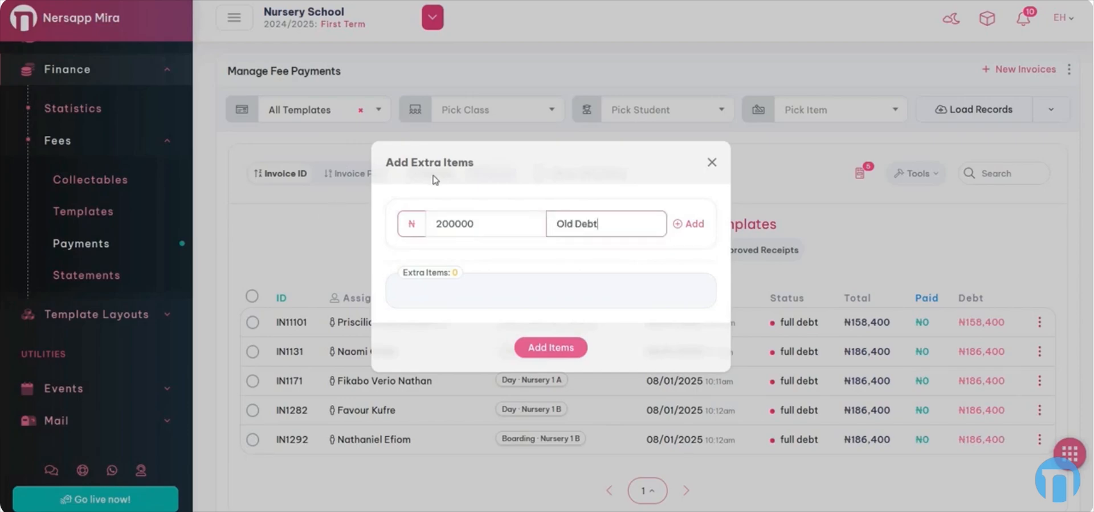
left_click(696, 224)
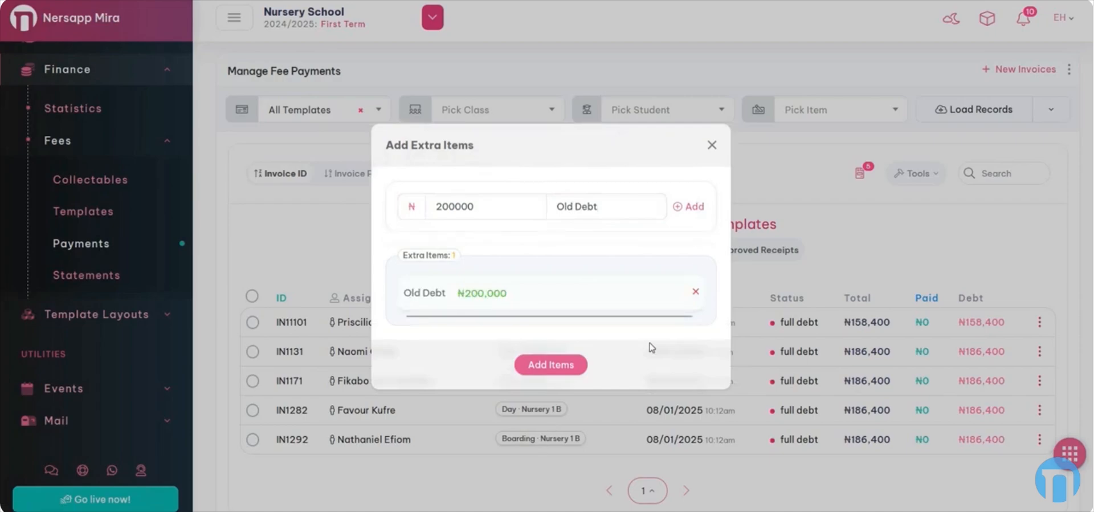
left_click(550, 368)
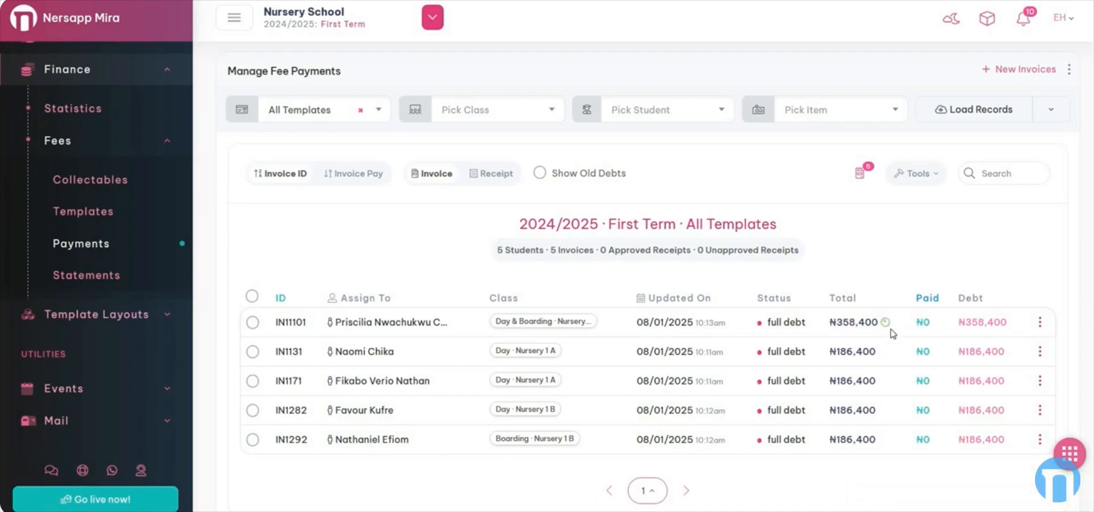
left_click(1039, 323)
left_click(971, 347)
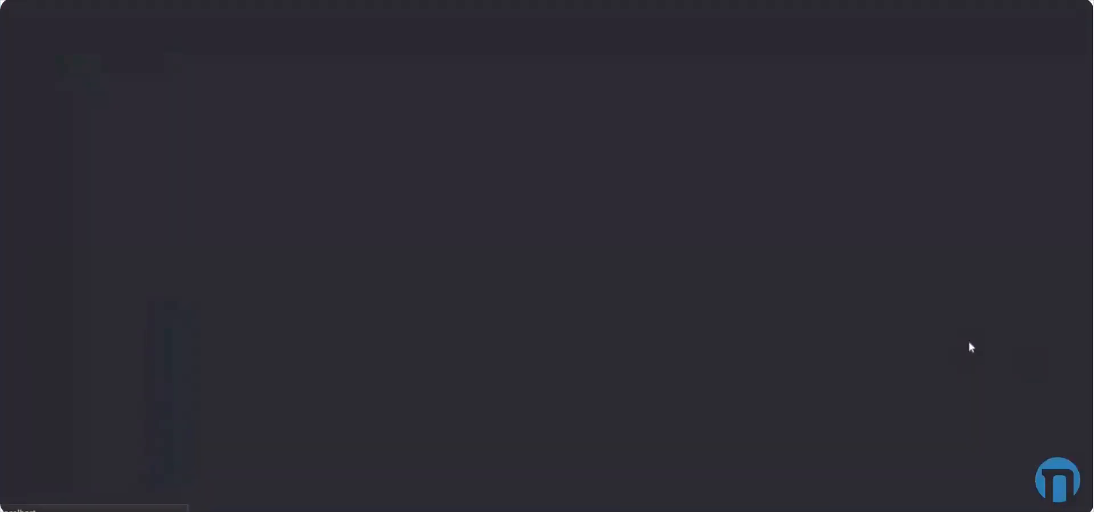
left_click_drag(96, 44, 127, 43)
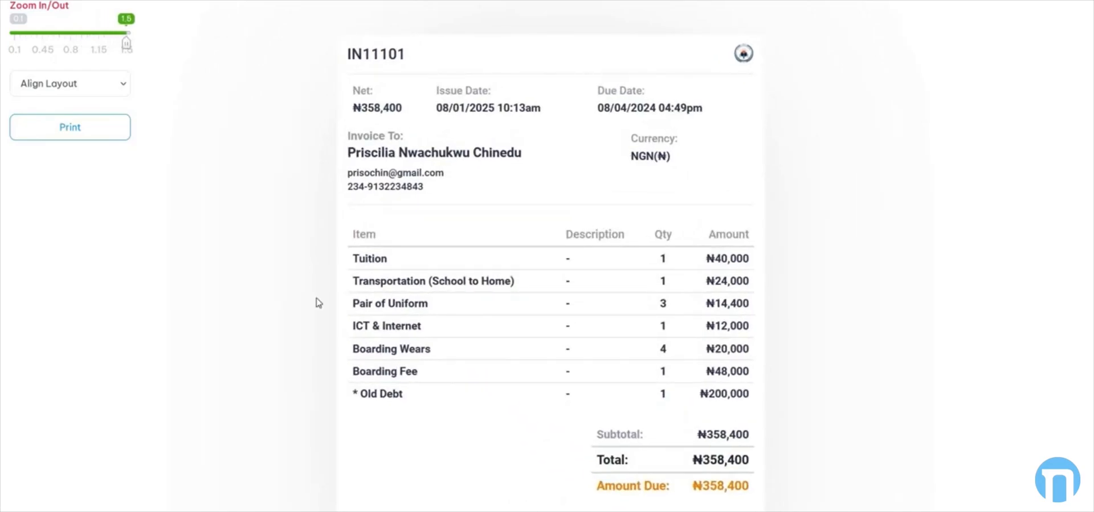
left_click_drag(406, 395, 356, 395)
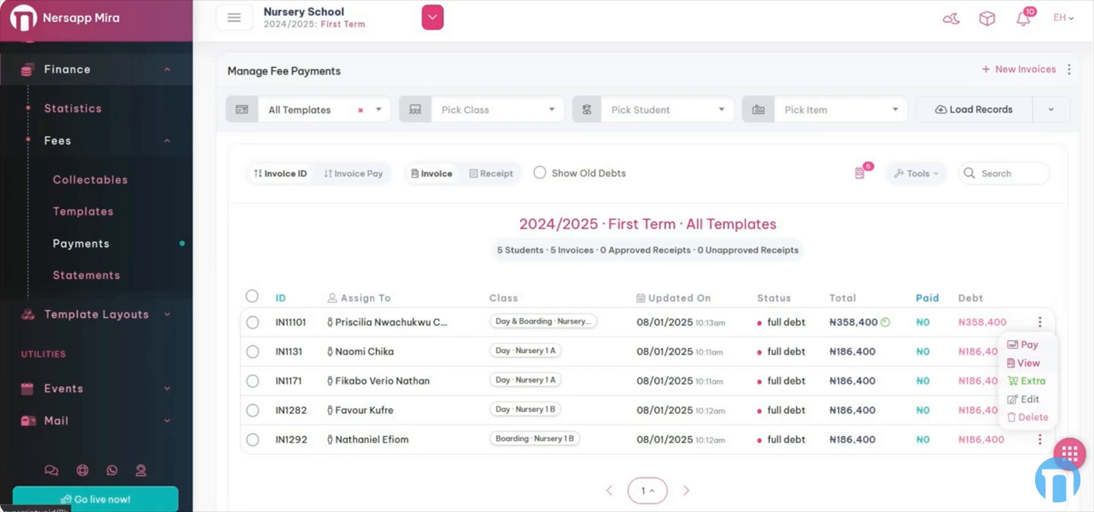
- Choose Pay from invoice IN11101's row actions to open Make Payment prefilled with 358400
left_click(974, 313)
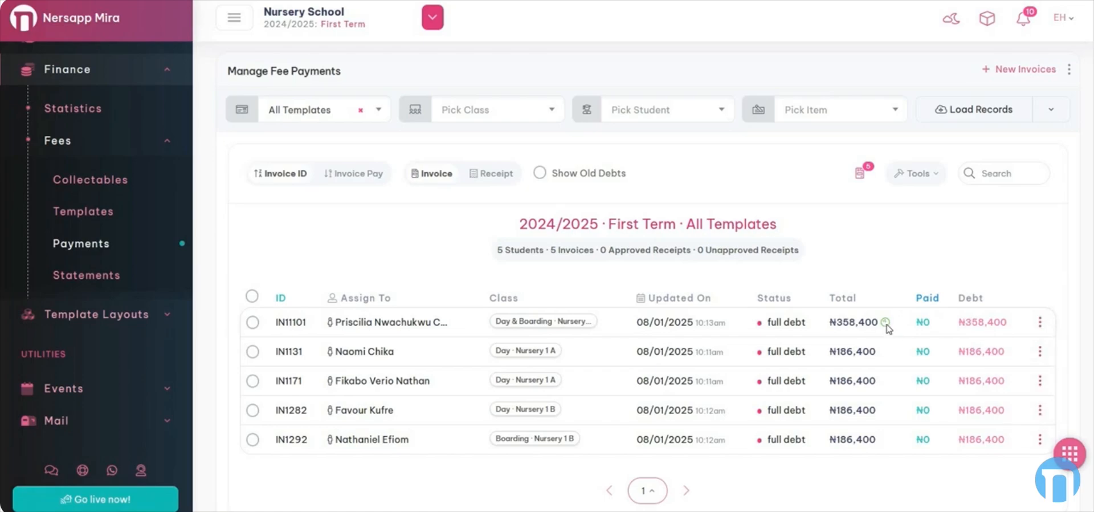
mouse_move(888, 327)
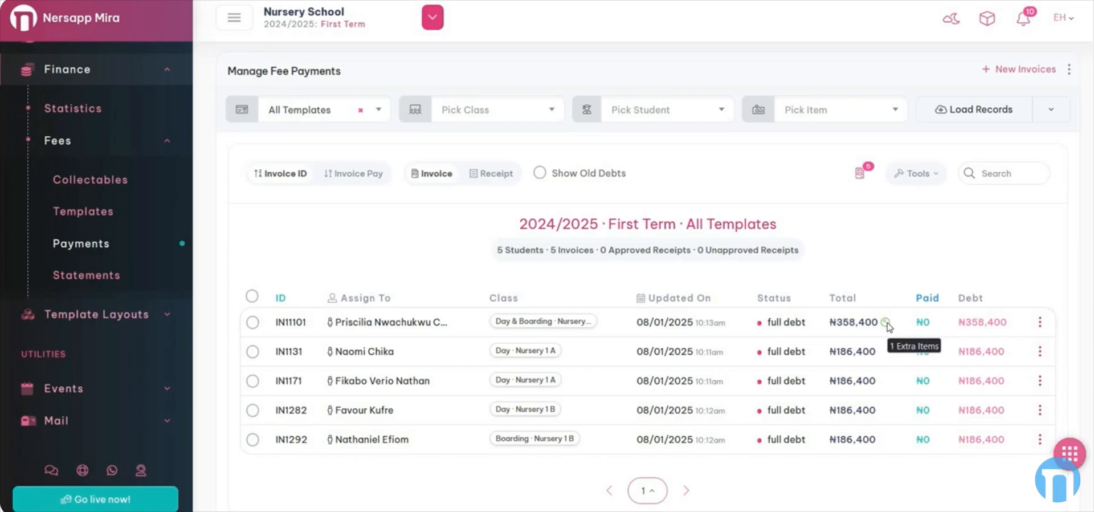
left_click(1039, 322)
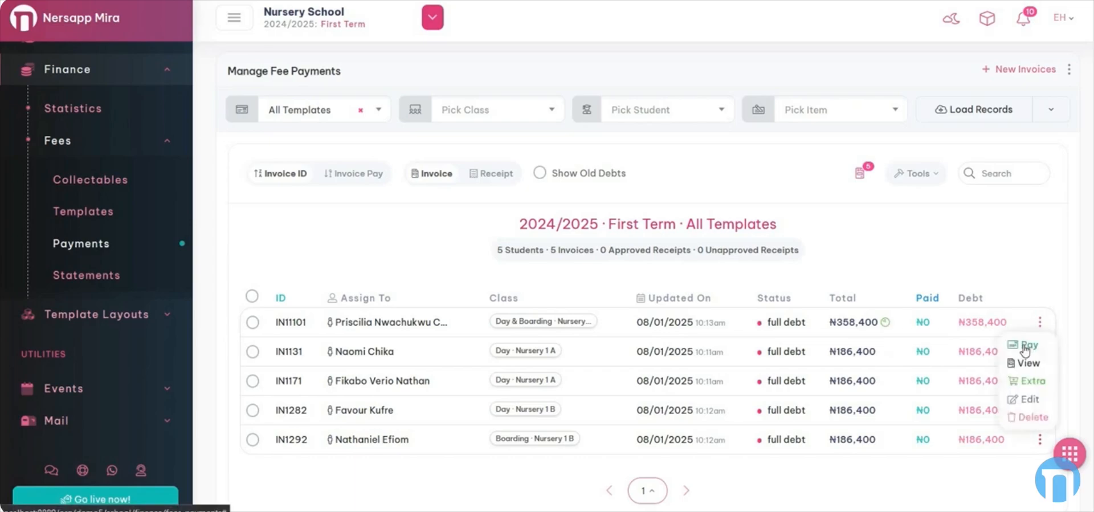
left_click(1026, 345)
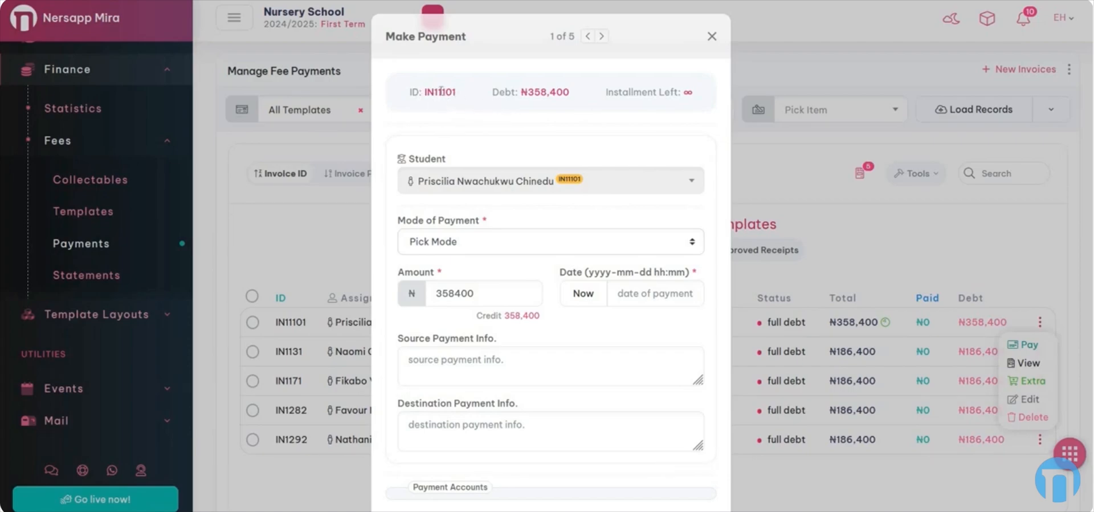
left_click_drag(528, 93, 548, 92)
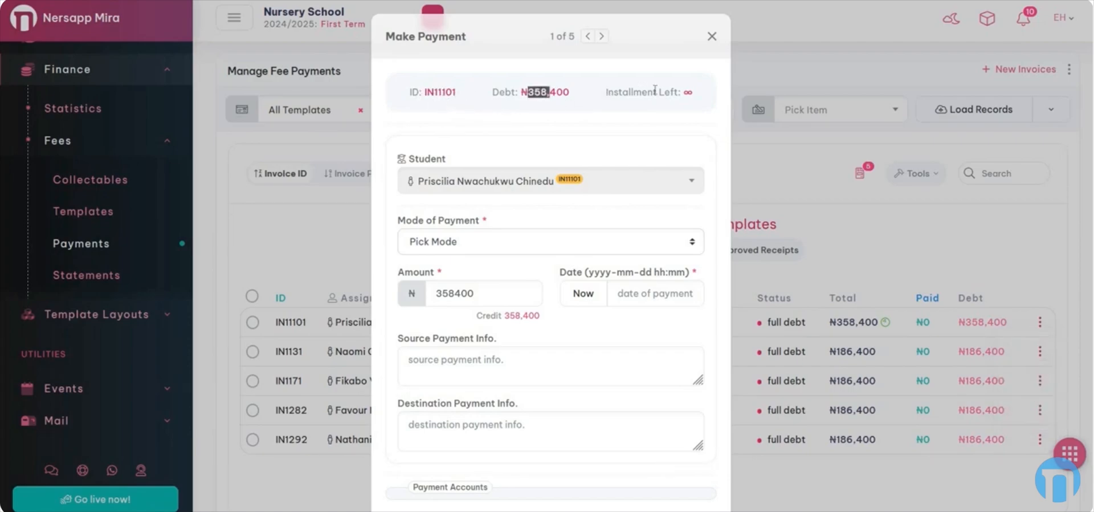
double_click(687, 93)
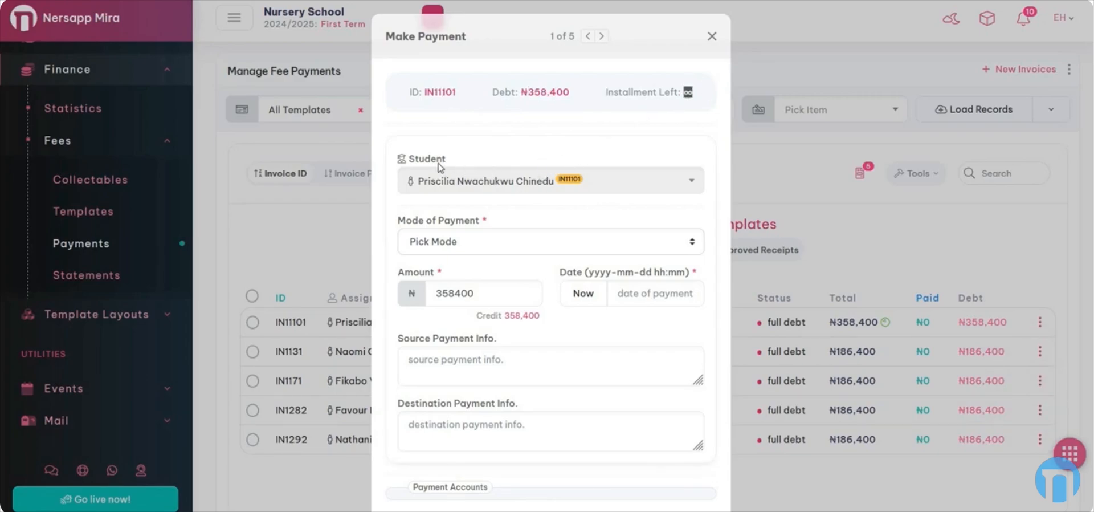
left_click(604, 179)
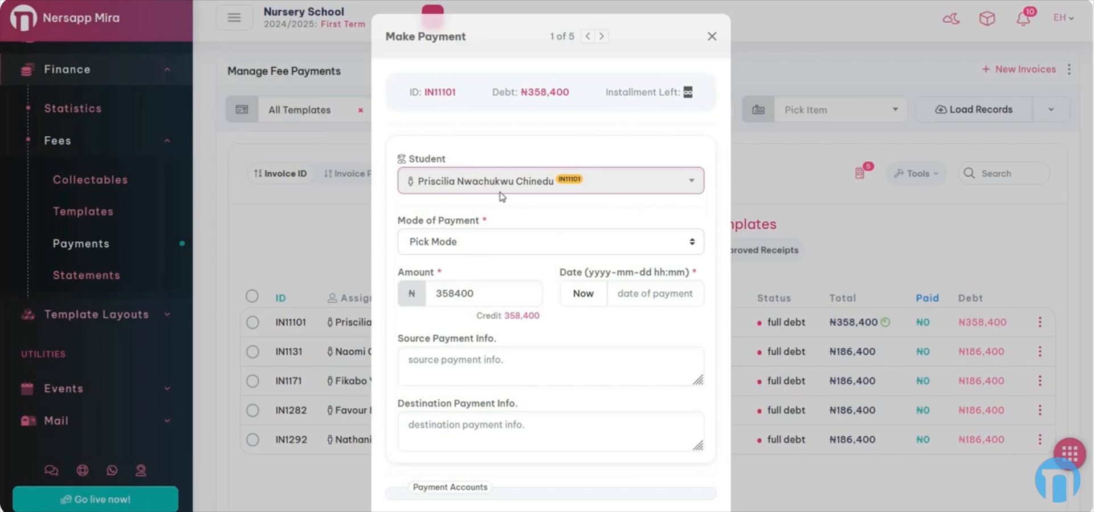
left_click(712, 38)
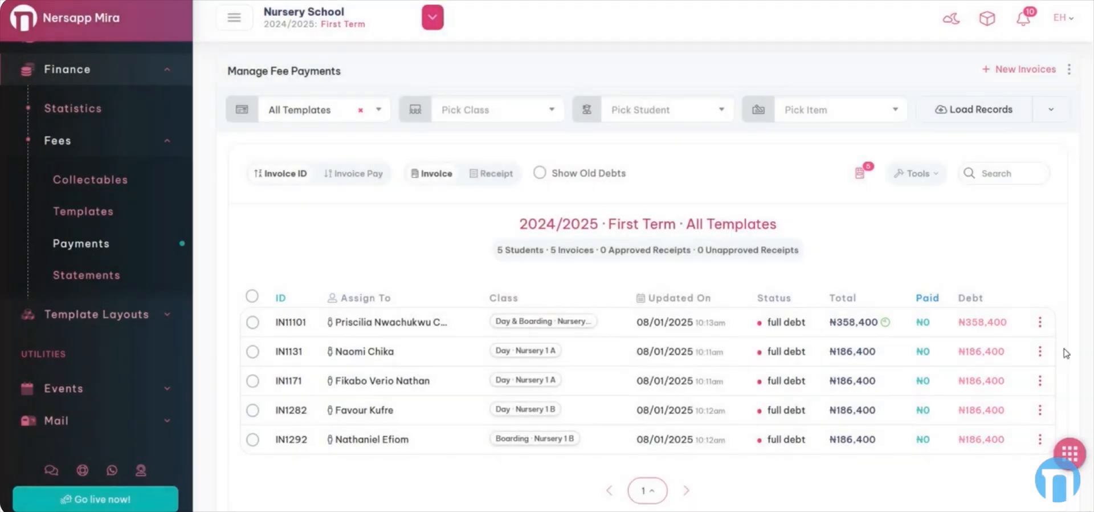
left_click(1039, 322)
left_click(1025, 344)
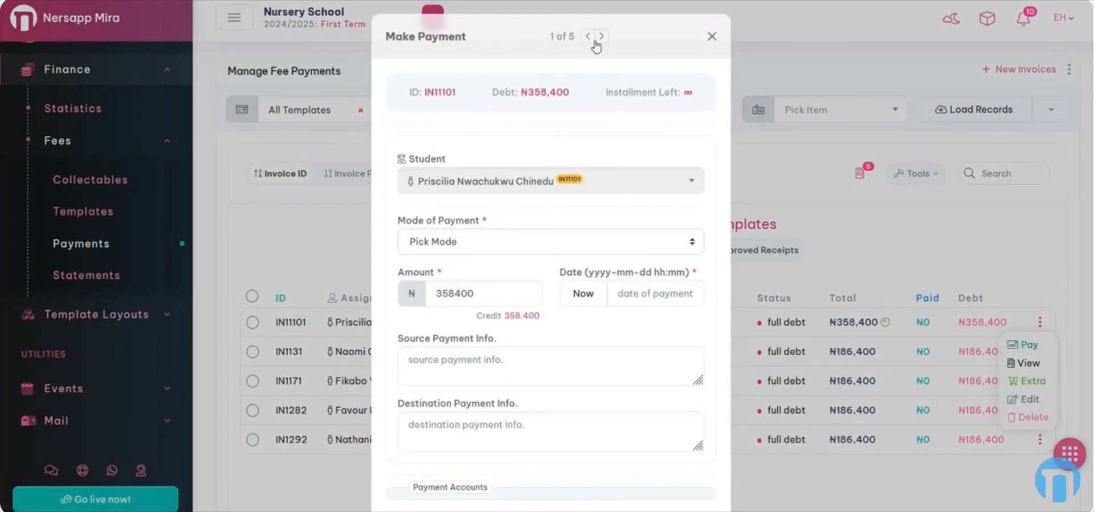
left_click(602, 37)
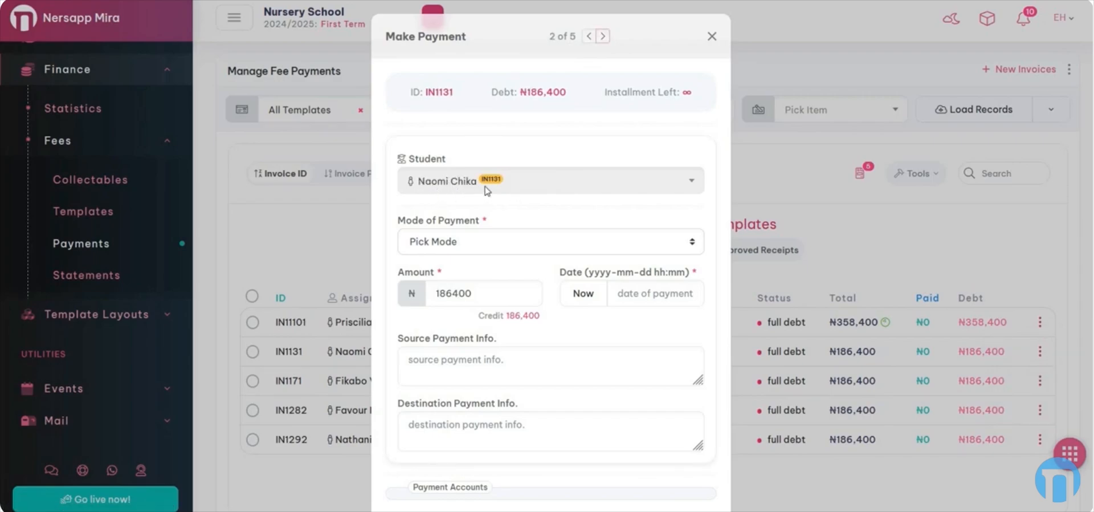
left_click(602, 37)
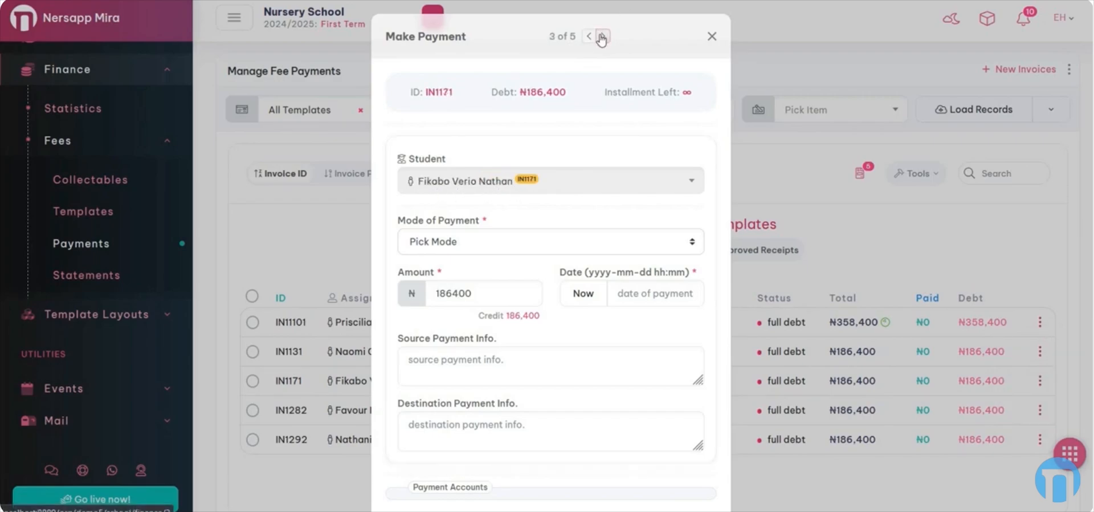
left_click(602, 37)
left_click(601, 37)
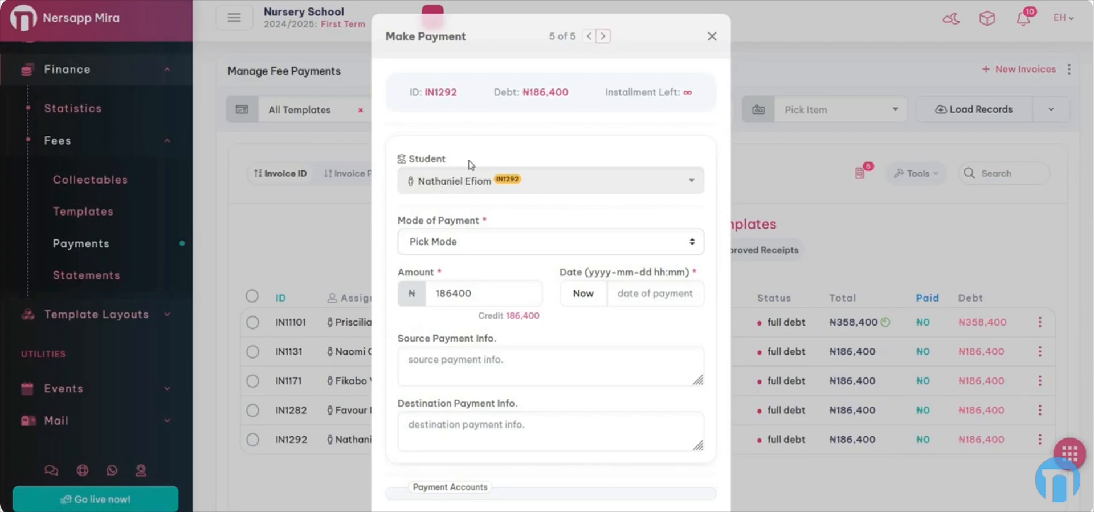
left_click_drag(457, 93, 420, 91)
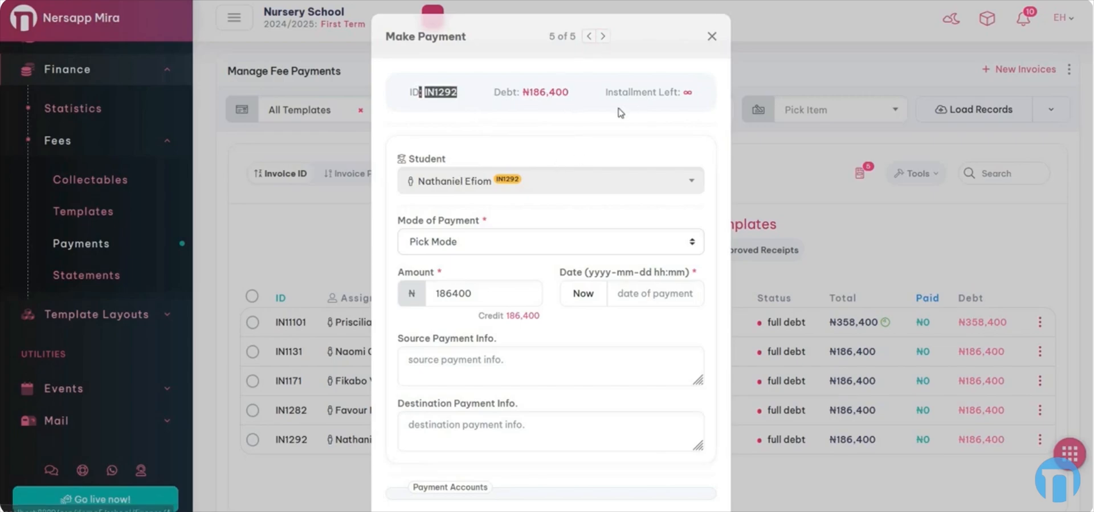
left_click(589, 36)
left_click(589, 37)
left_click(589, 36)
left_click(589, 36)
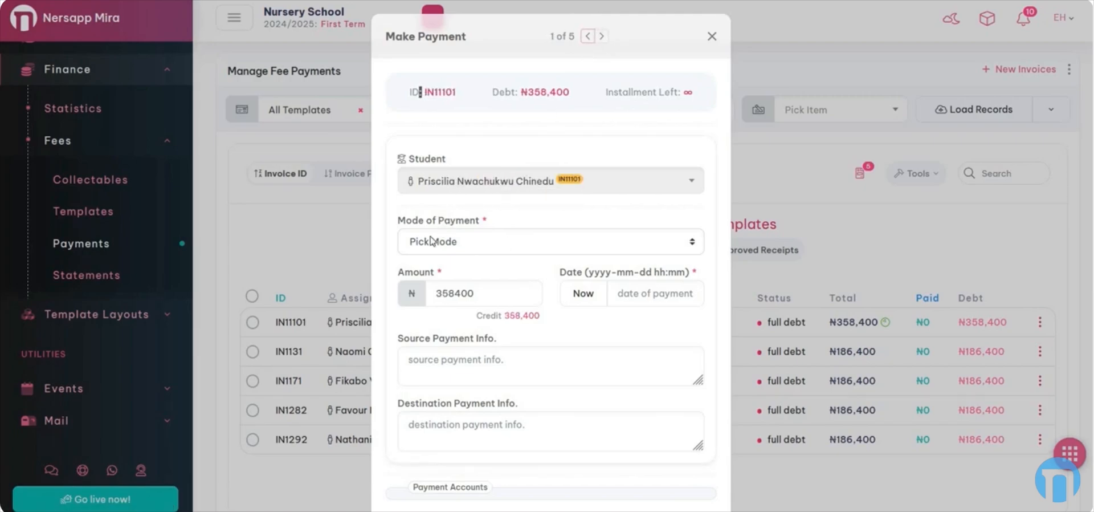
- Choose Online Paystack as the mode of payment for IN11101
left_click(501, 241)
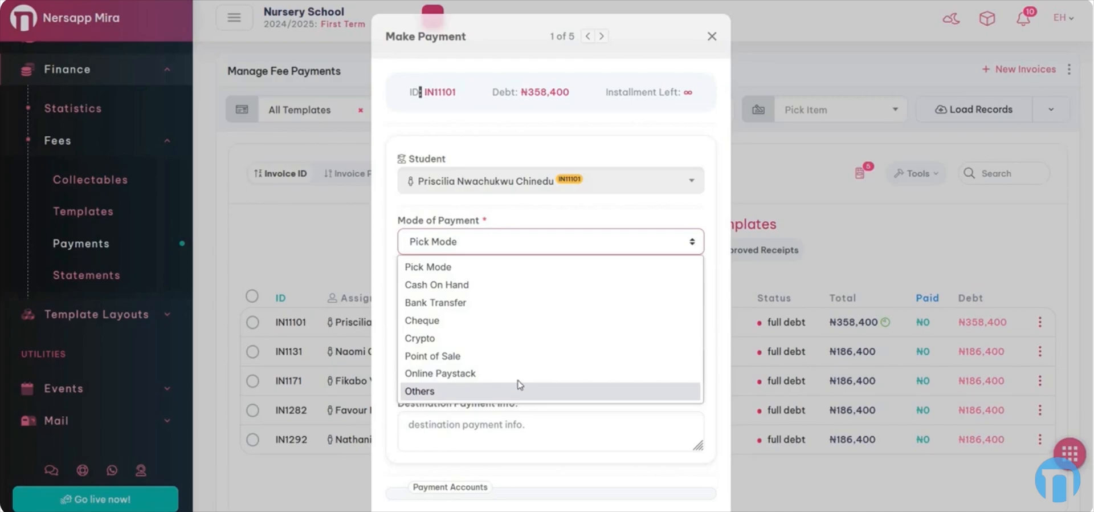
left_click(456, 378)
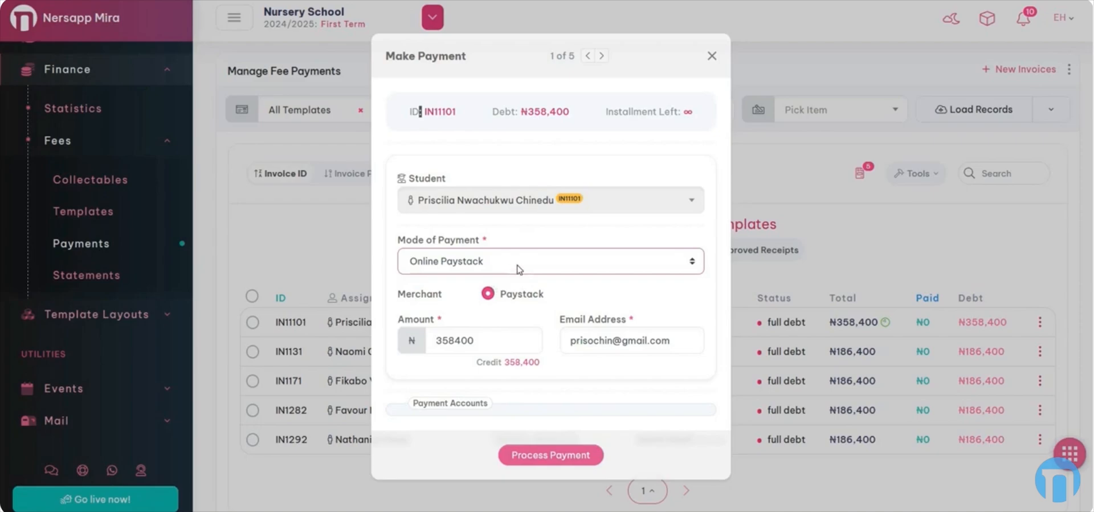
- Set payment mode to Bank Transfer, amount to 200000, and the date to now
left_click(517, 269)
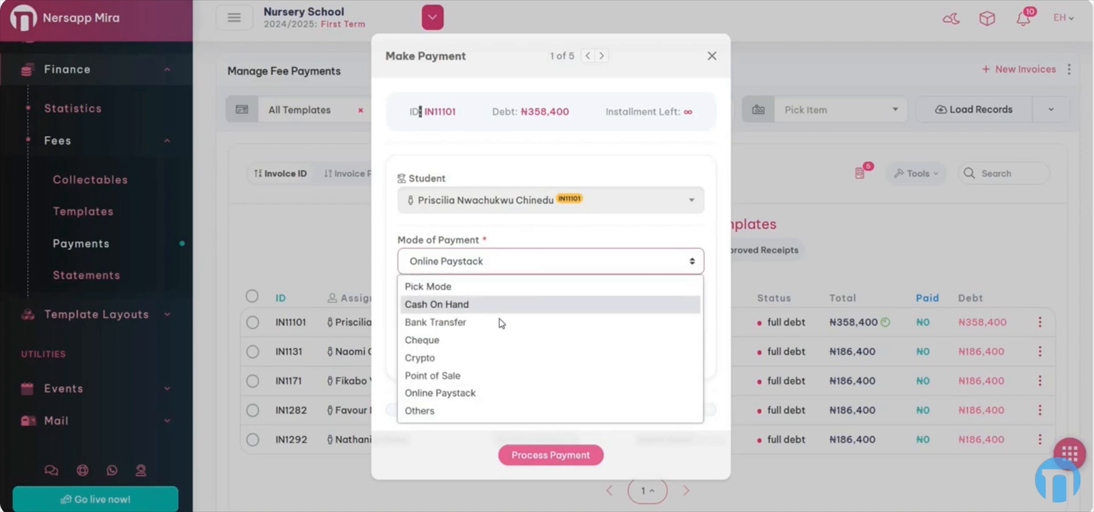
left_click(484, 323)
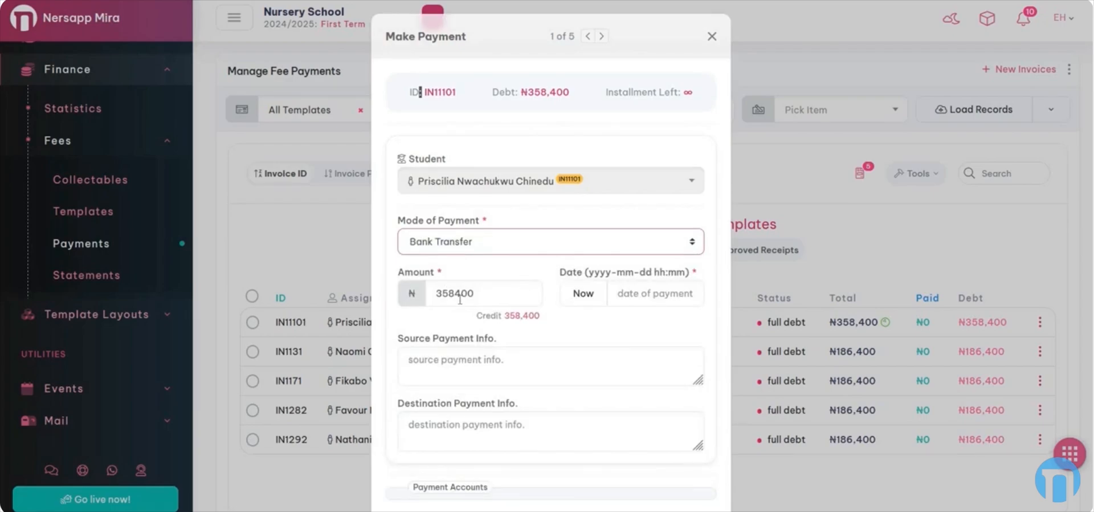
left_click(418, 284)
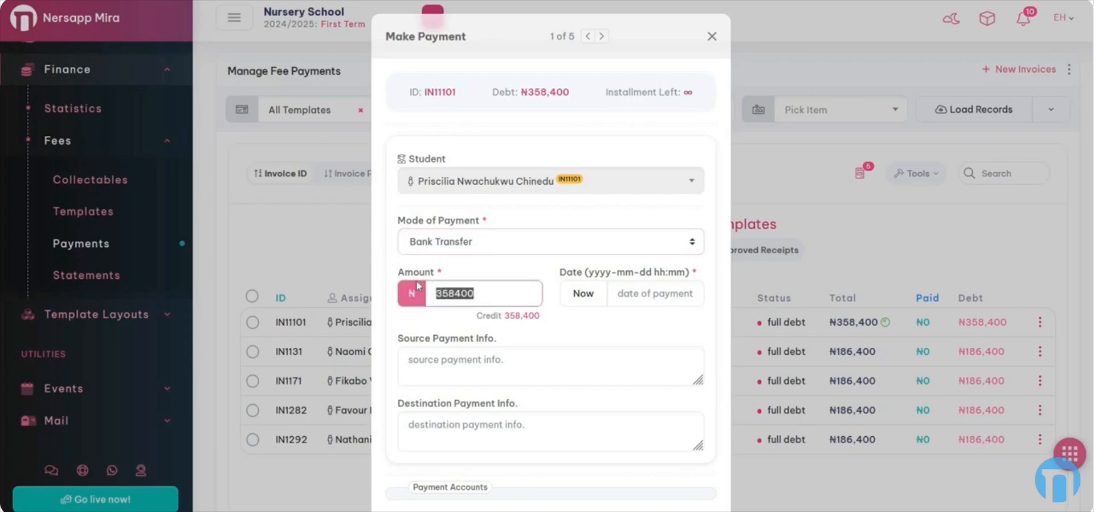
type("200000")
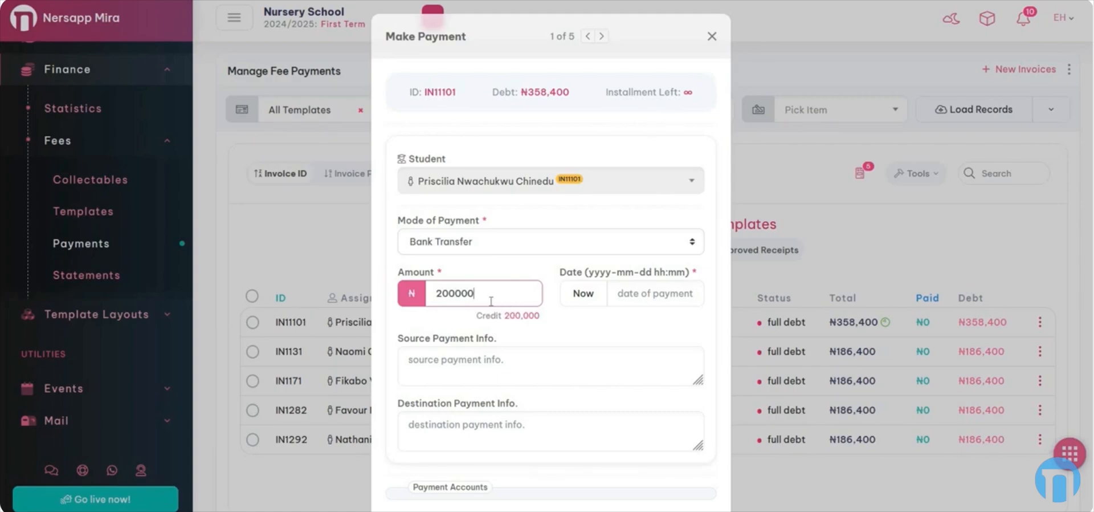
left_click_drag(473, 293, 406, 303)
left_click(589, 297)
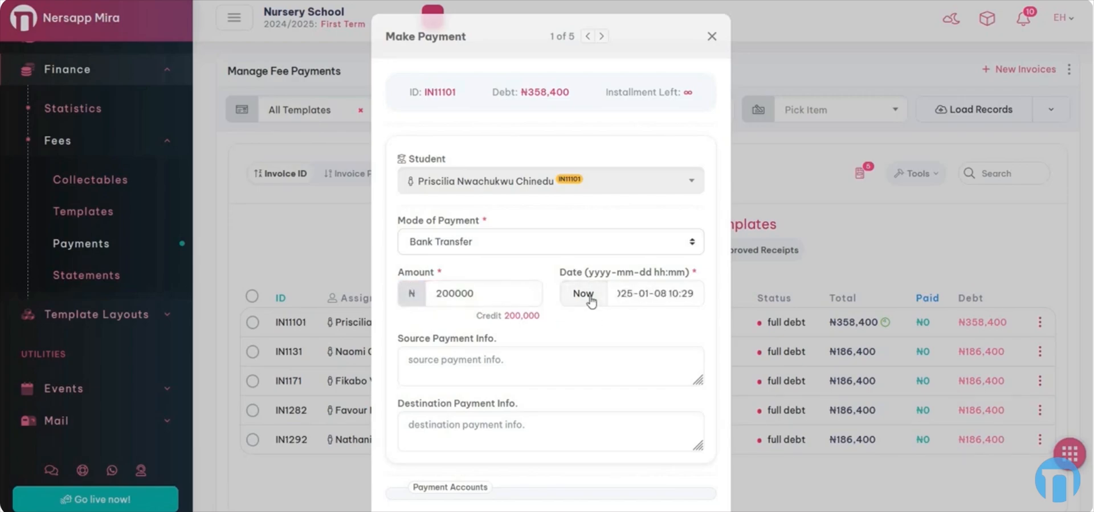
left_click(627, 292)
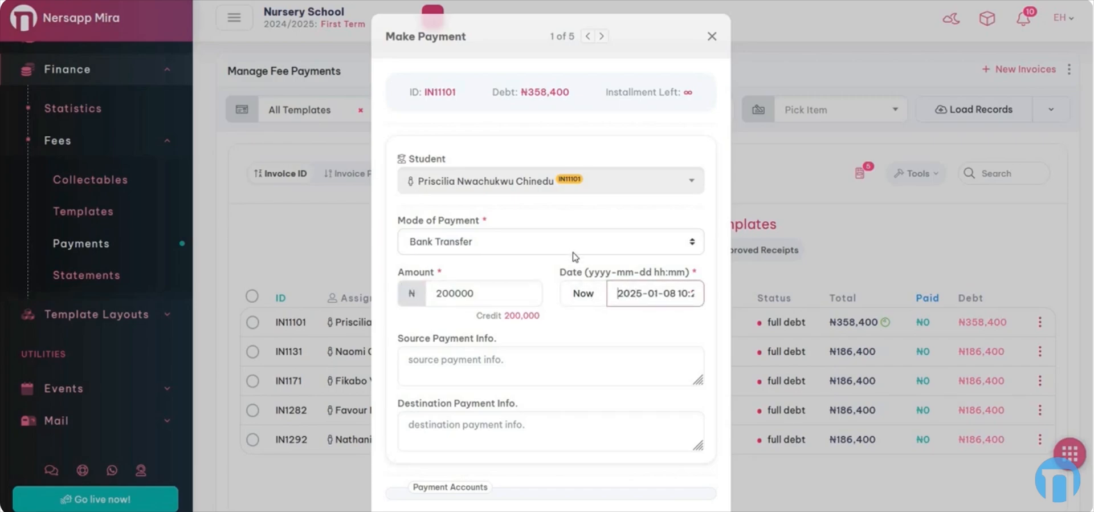
- Enter the First Bank source account and Zenith Bank destination account details
left_click(532, 365)
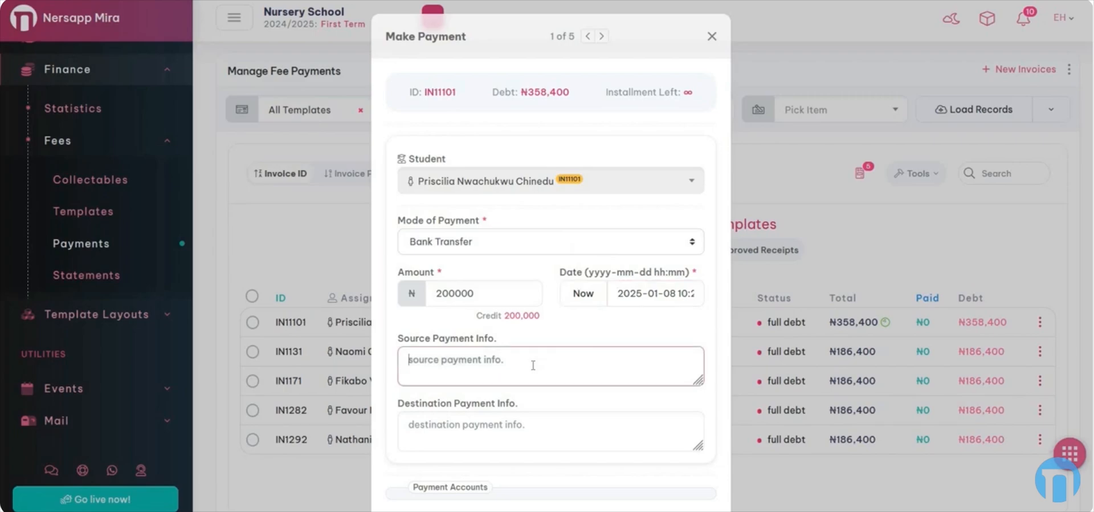
type("3")
key("BackSpace")
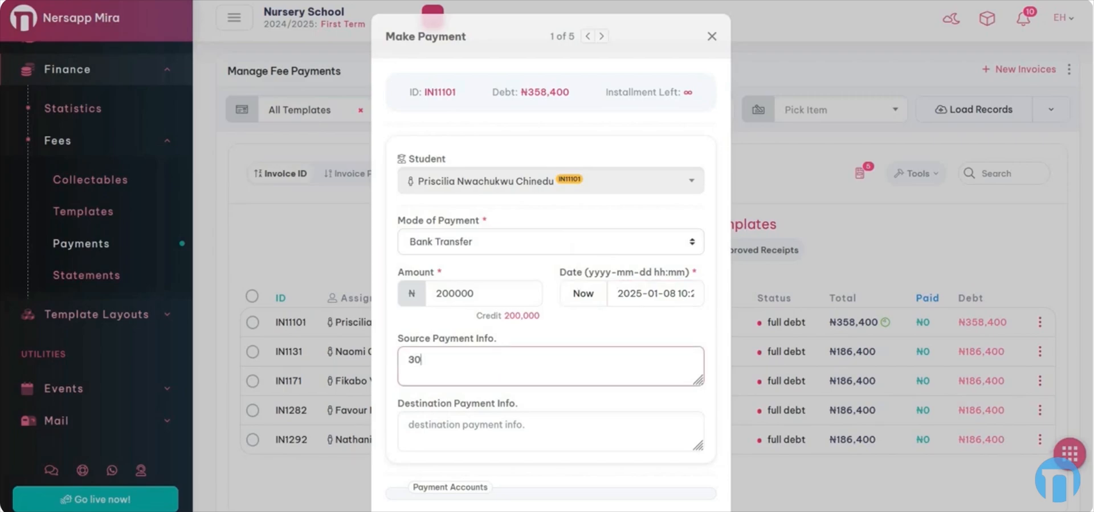
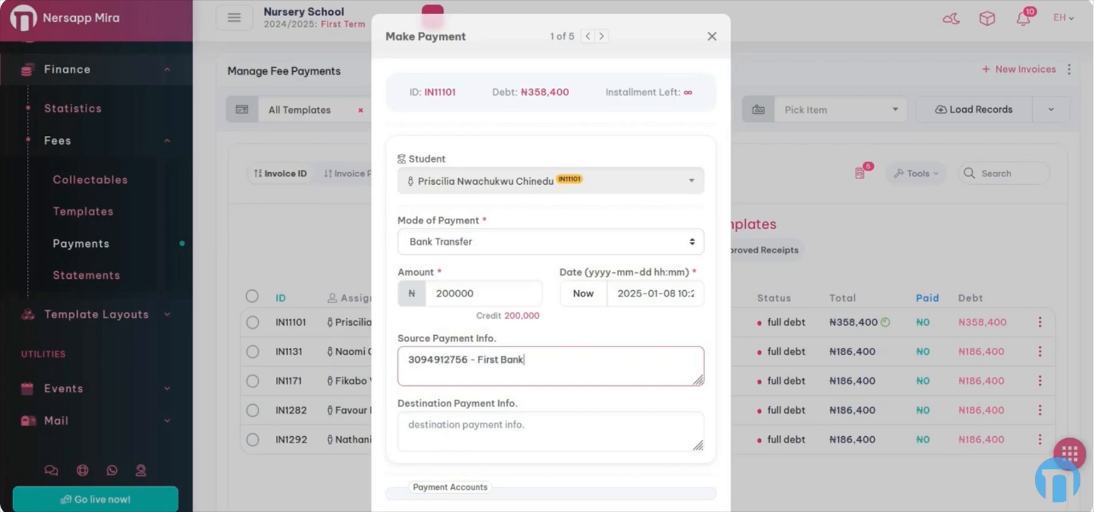
left_click(520, 425)
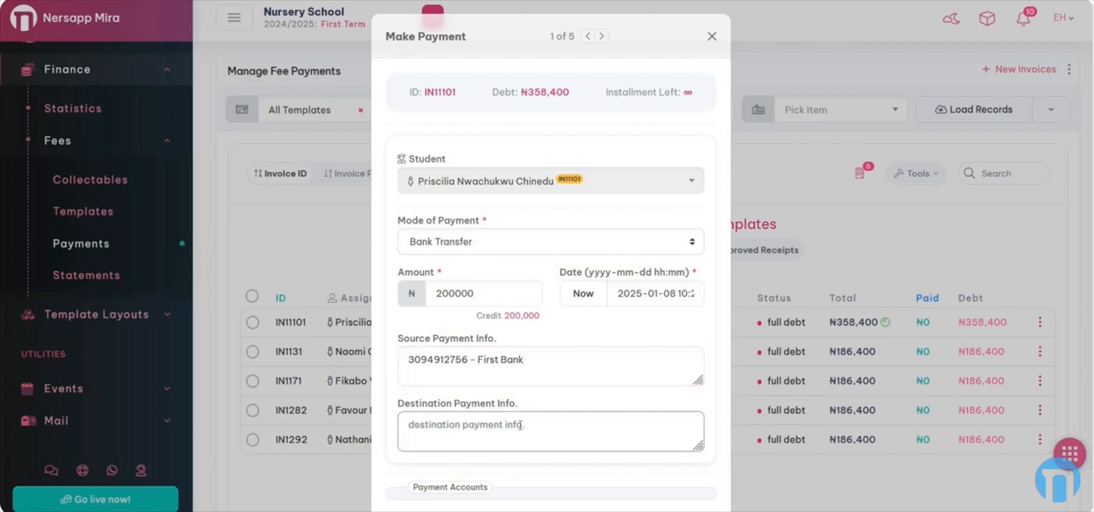
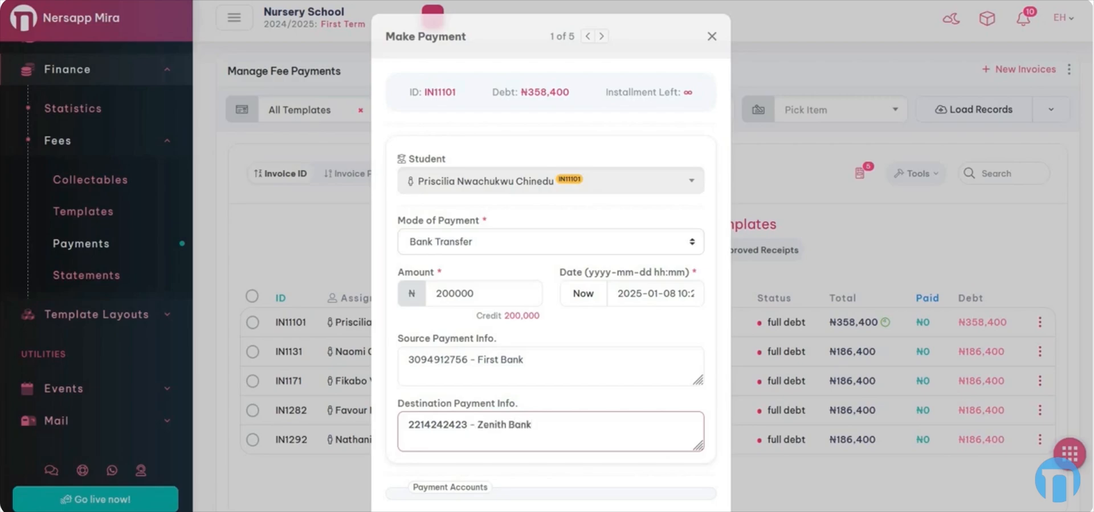
- Confirm Bank Transfer is kept, review the form, and process the ₦200,000 payment
left_click(431, 244)
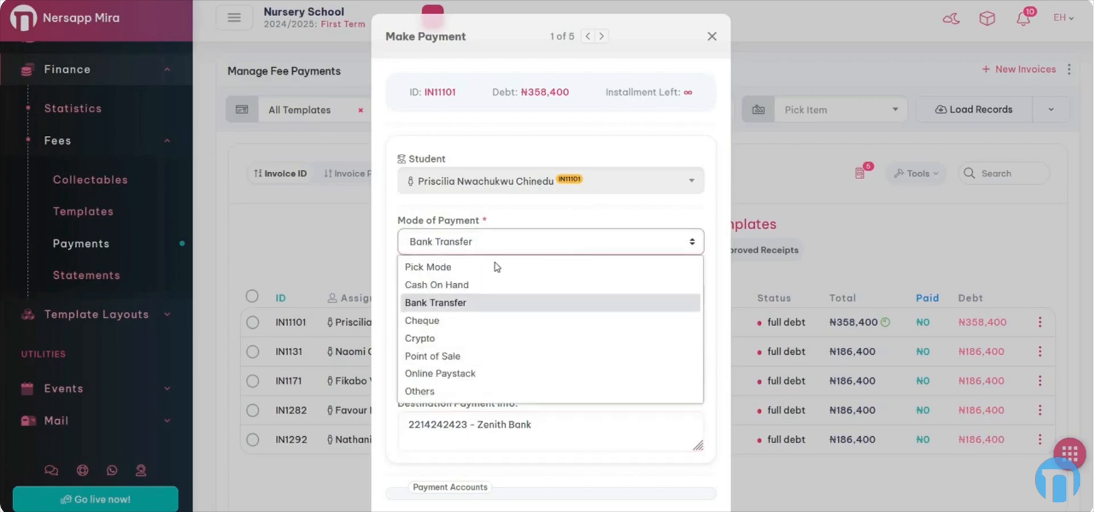
left_click(525, 222)
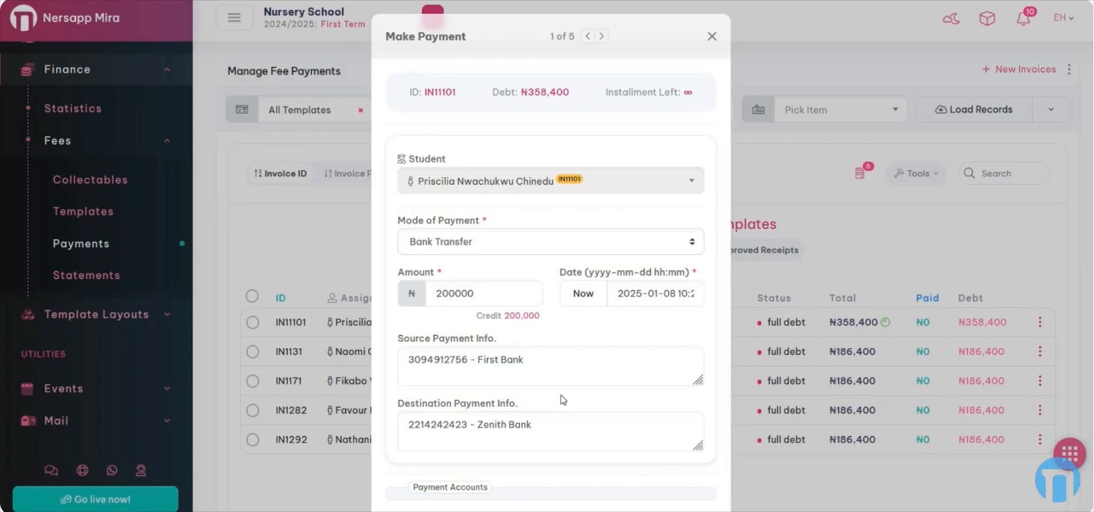
scroll(603, 342, "down", 1)
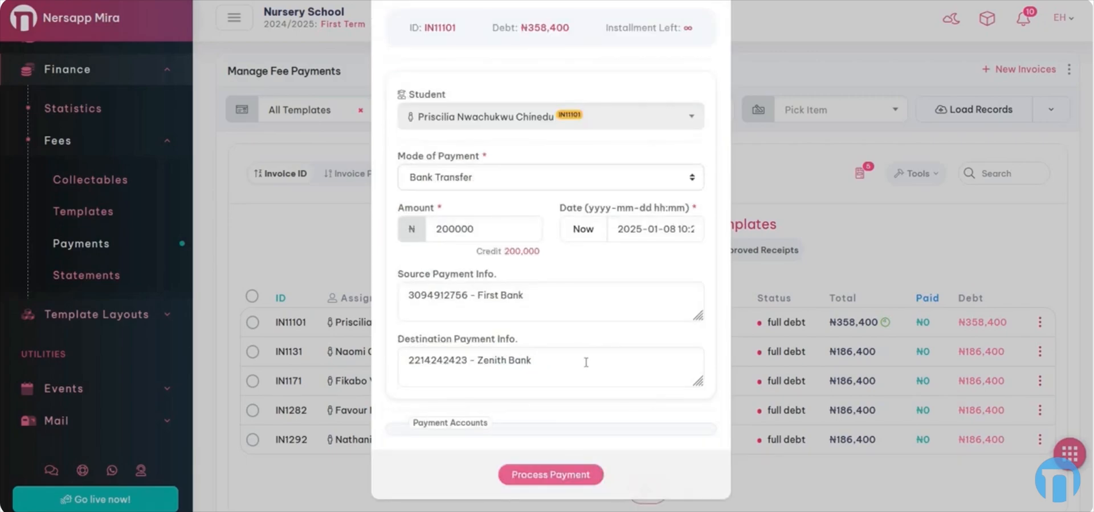
scroll(586, 360, "up", 1)
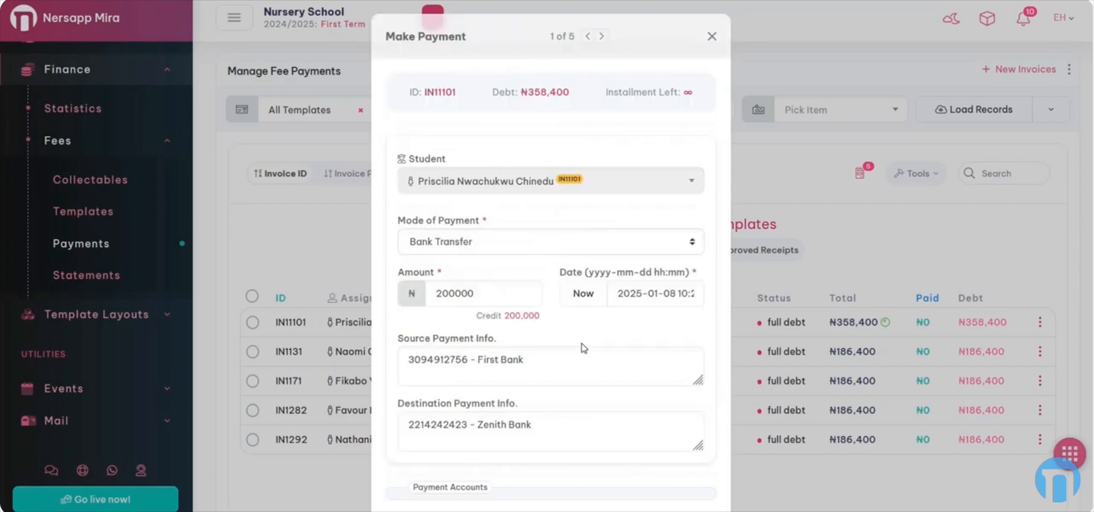
scroll(584, 347, "down", 1)
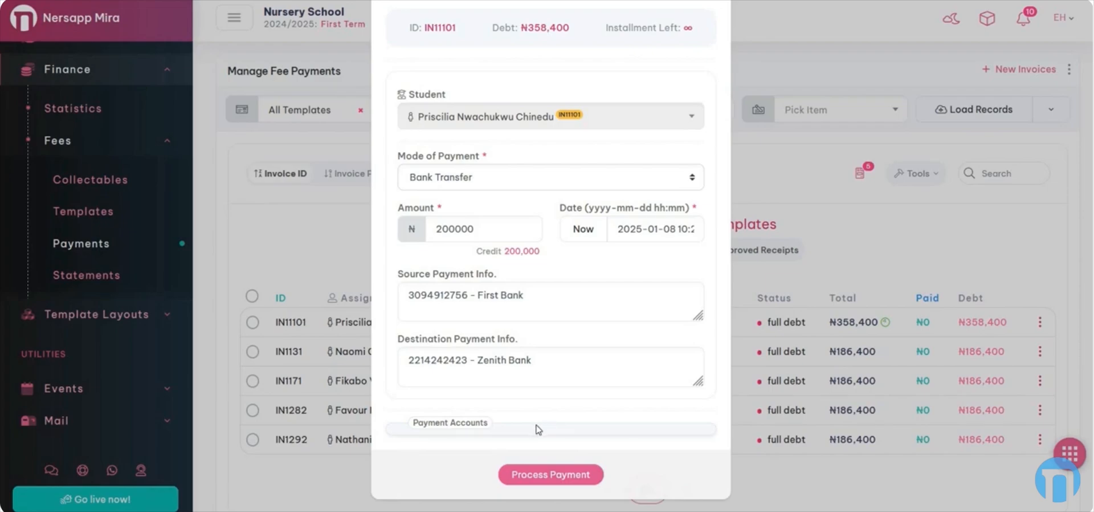
scroll(531, 298, "up", 2)
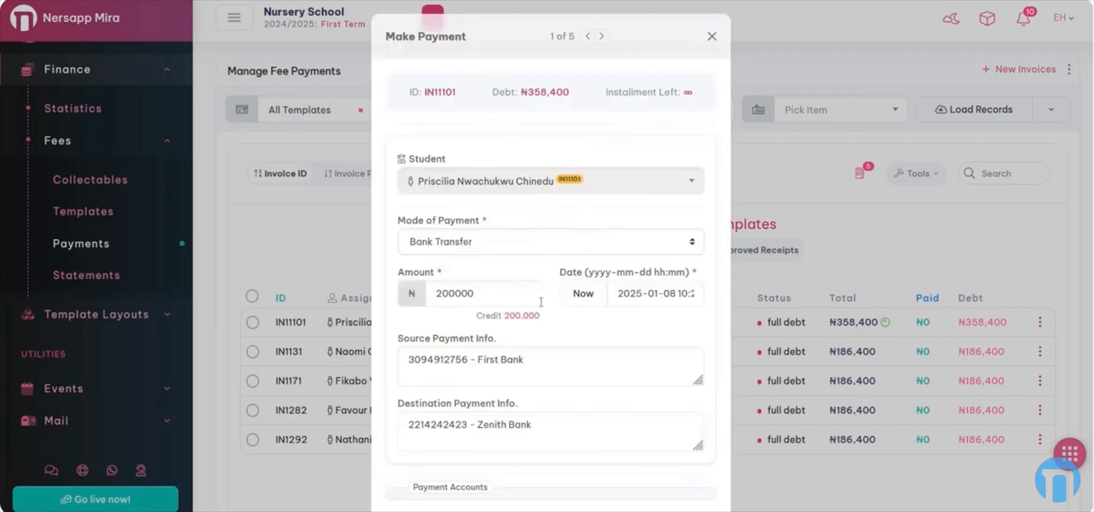
scroll(545, 305, "down", 2)
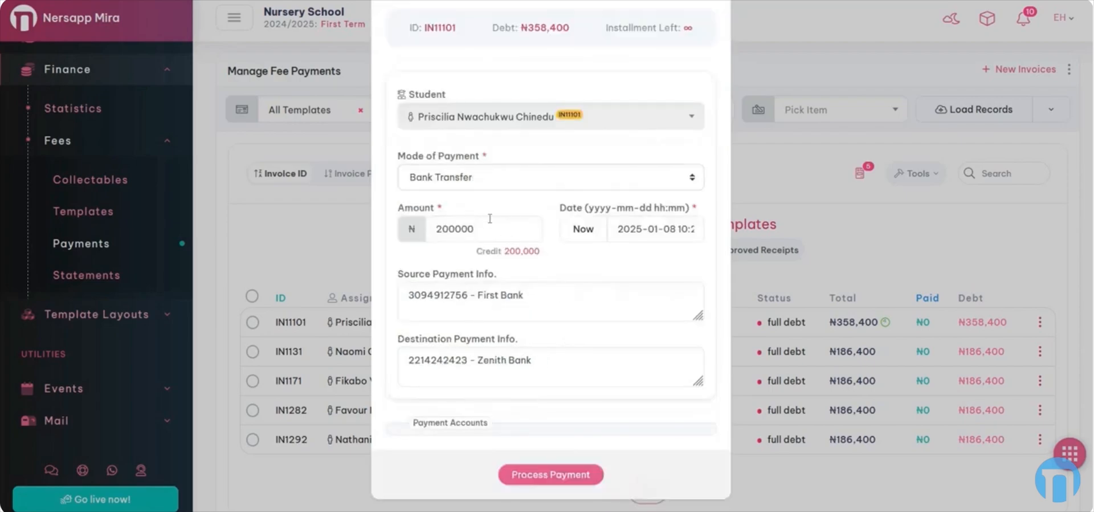
left_click(560, 475)
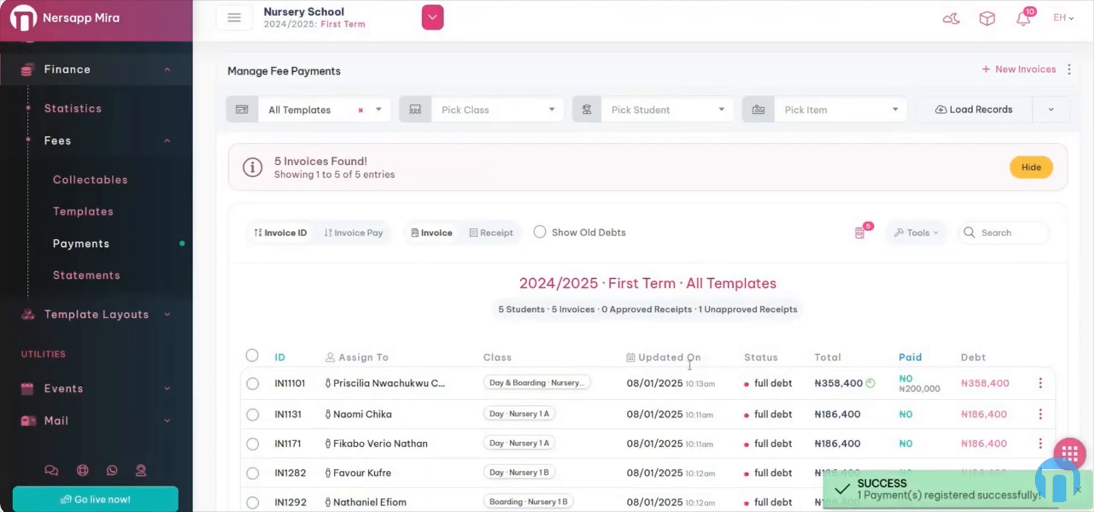
- Check IN11101's Paid cell shows ₦200,000 as unapproved, then open its row actions
scroll(689, 362, "down", 2)
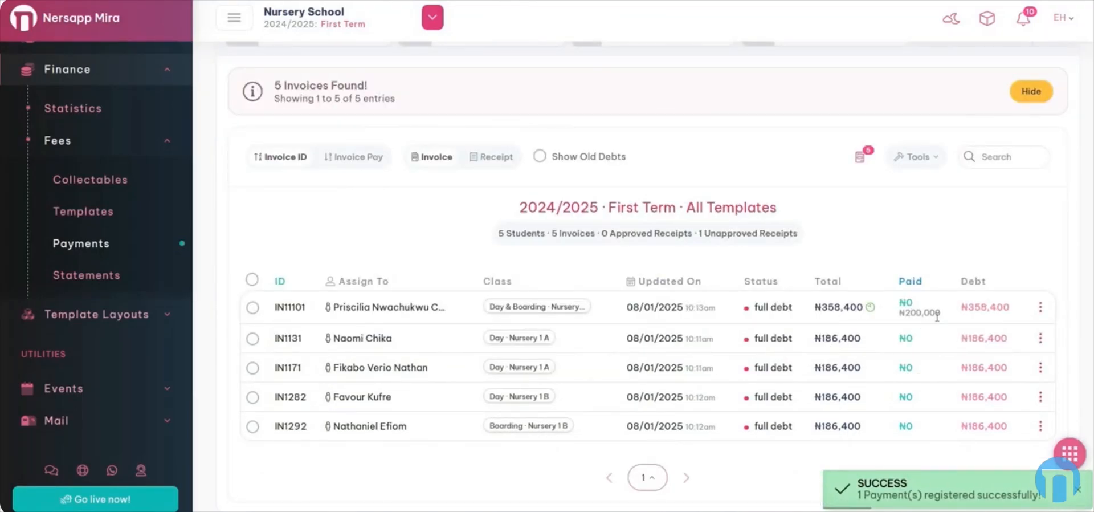
left_click_drag(942, 317, 902, 316)
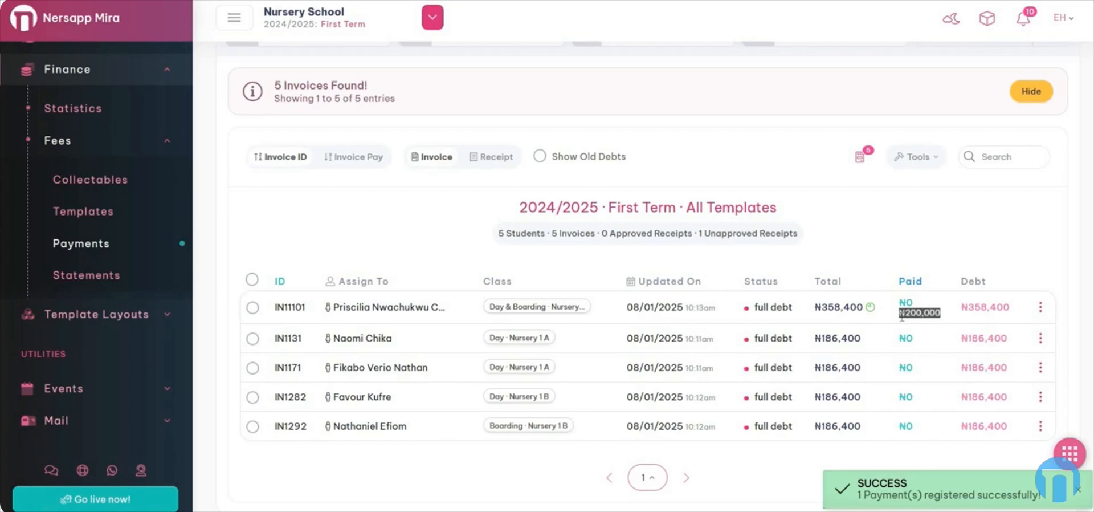
left_click(925, 315)
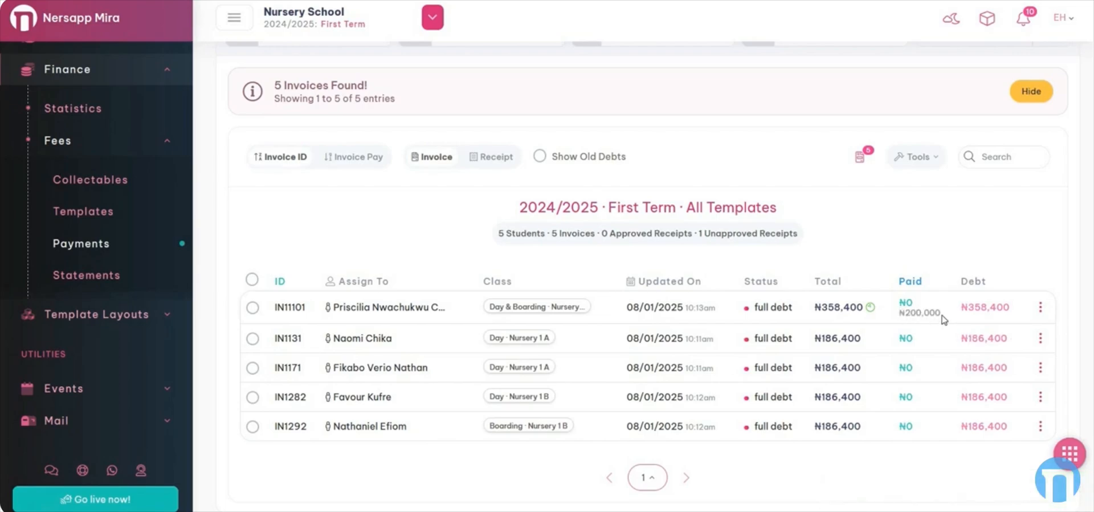
left_click_drag(940, 313, 916, 313)
left_click(1039, 310)
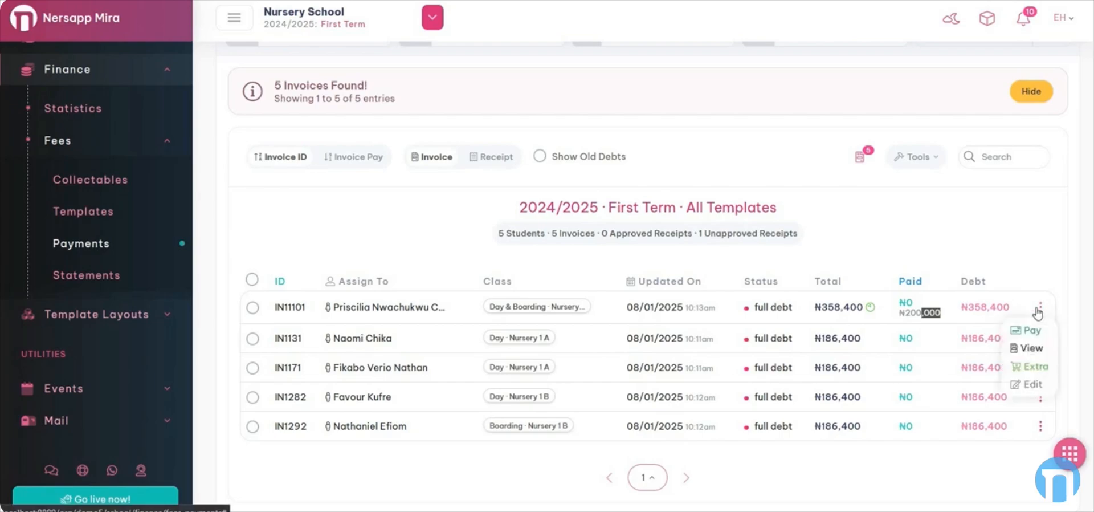
- Preview invoice IN11101 at about 1.37 zoom, then return to the fee payments invoice list
left_click(1031, 348)
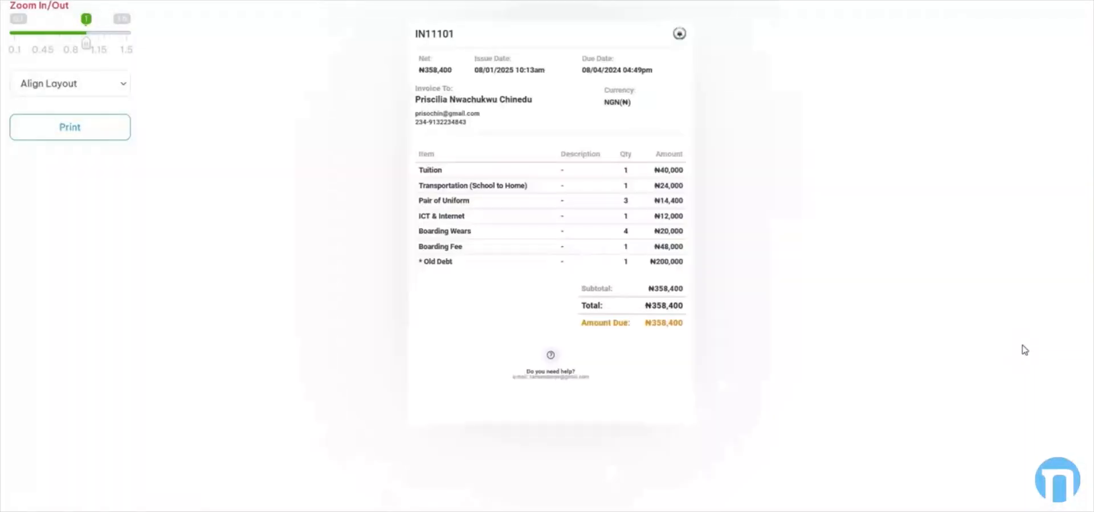
left_click_drag(88, 42, 116, 43)
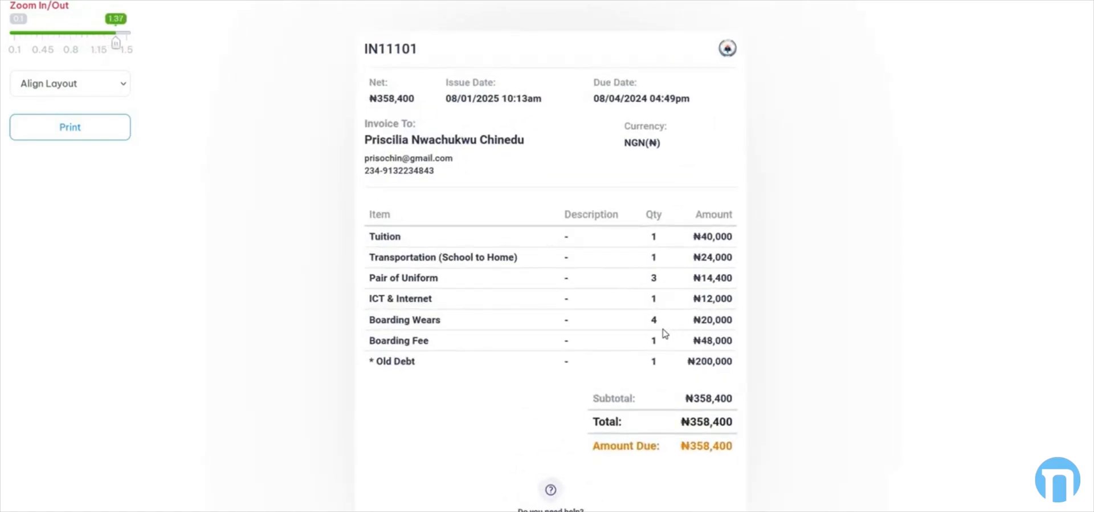
left_click(430, 0)
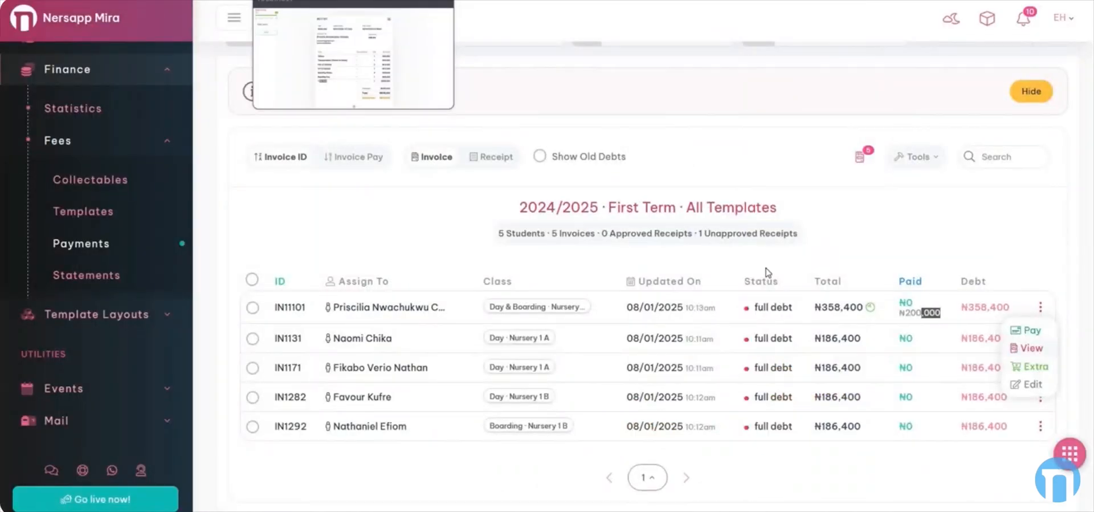
scroll(706, 278, "up", 1)
scroll(703, 281, "down", 1)
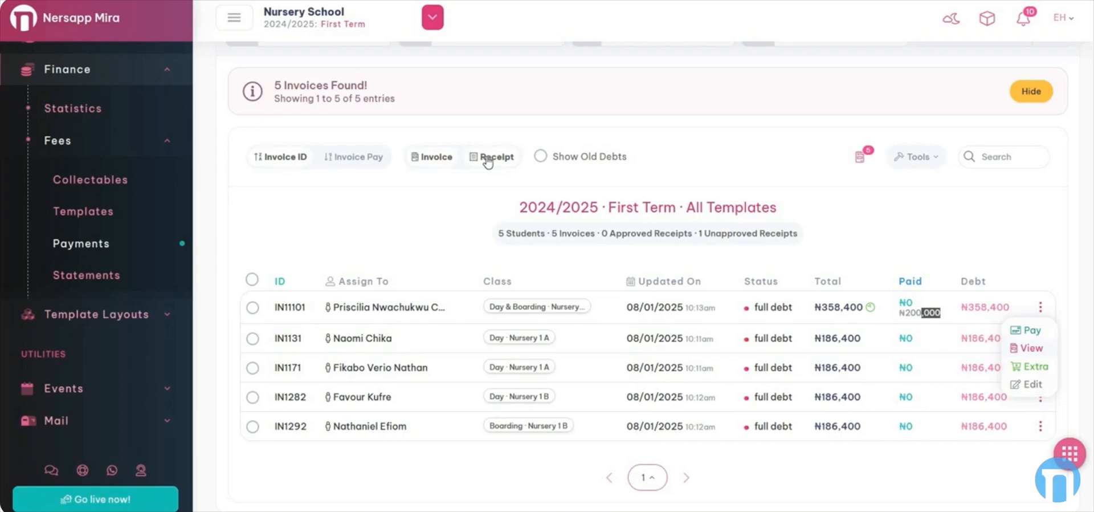
- Show the receipts list and inspect RP11101 1's unapproved status
left_click(488, 161)
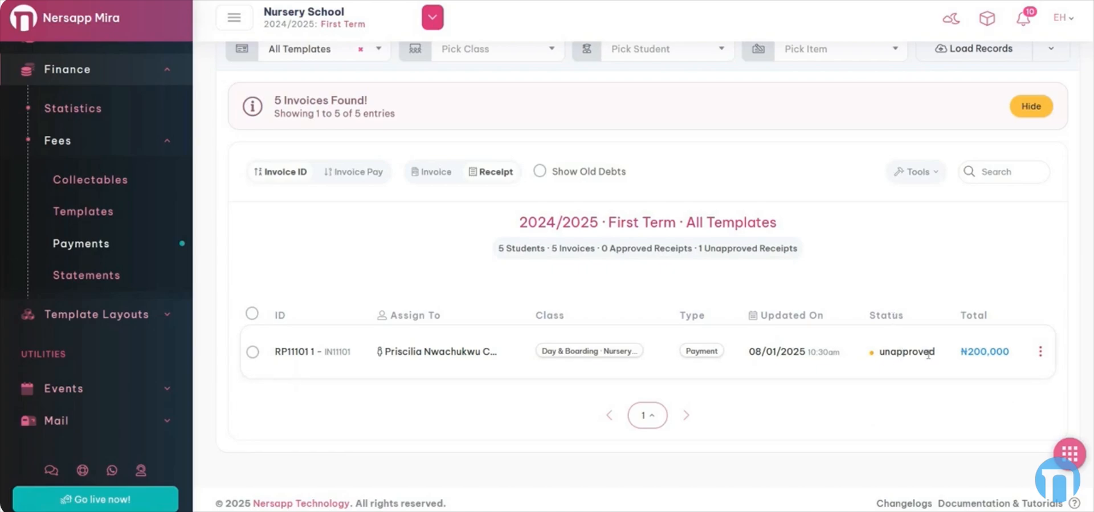
left_click_drag(880, 352, 924, 352)
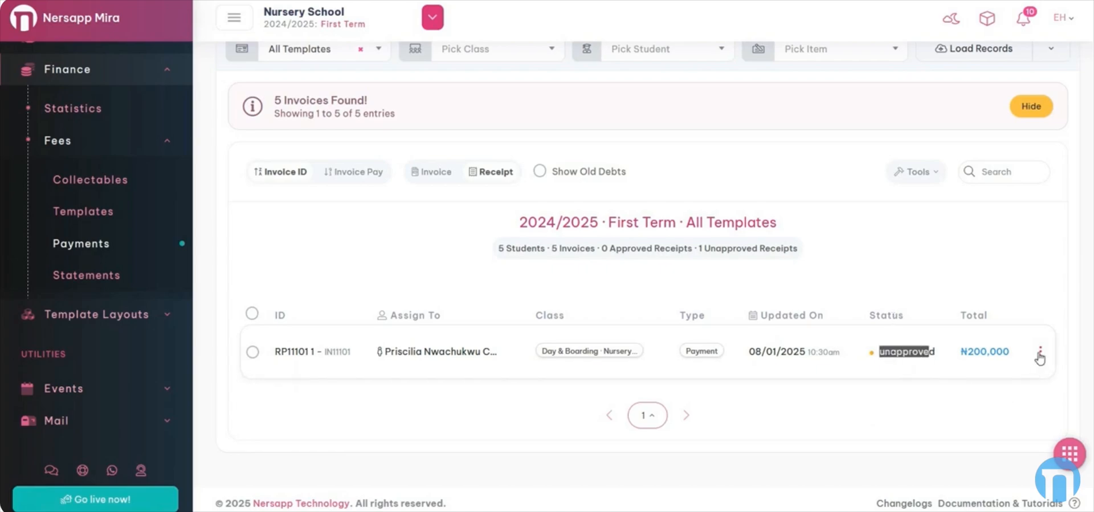
left_click(1040, 352)
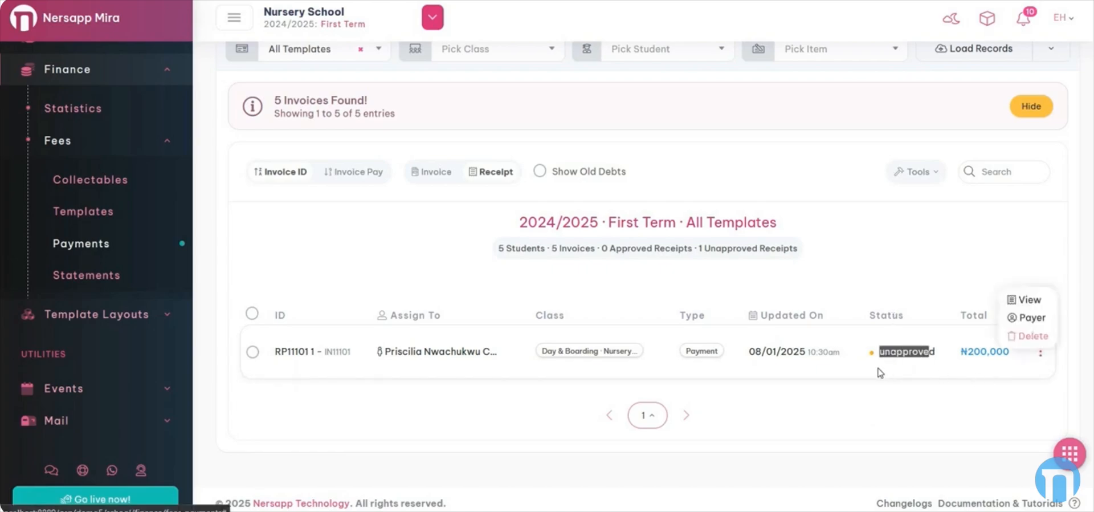
- Set receipt RP11101 1's status to Approved through Tools > Approve, then return to invoices
left_click(252, 353)
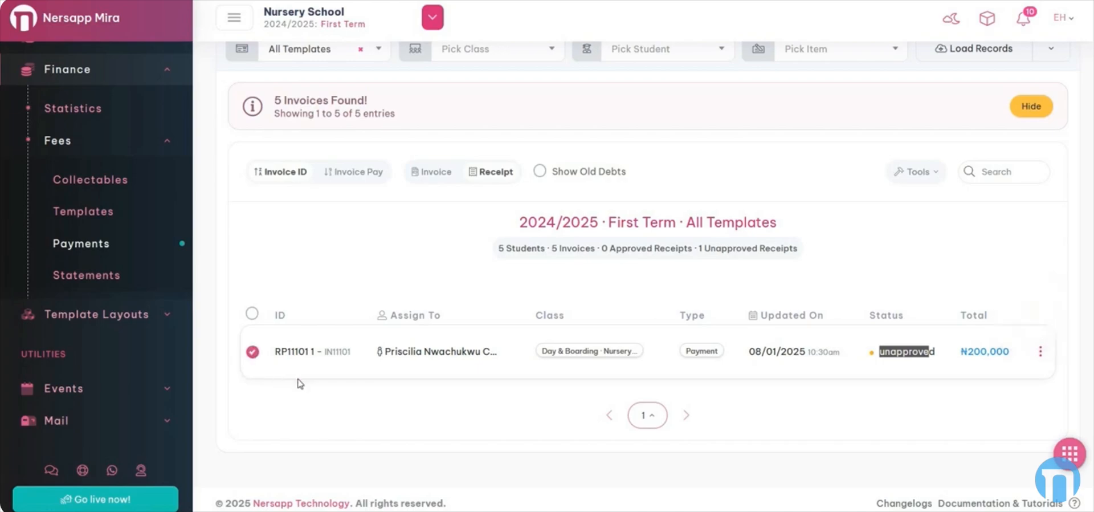
left_click(933, 172)
left_click(913, 200)
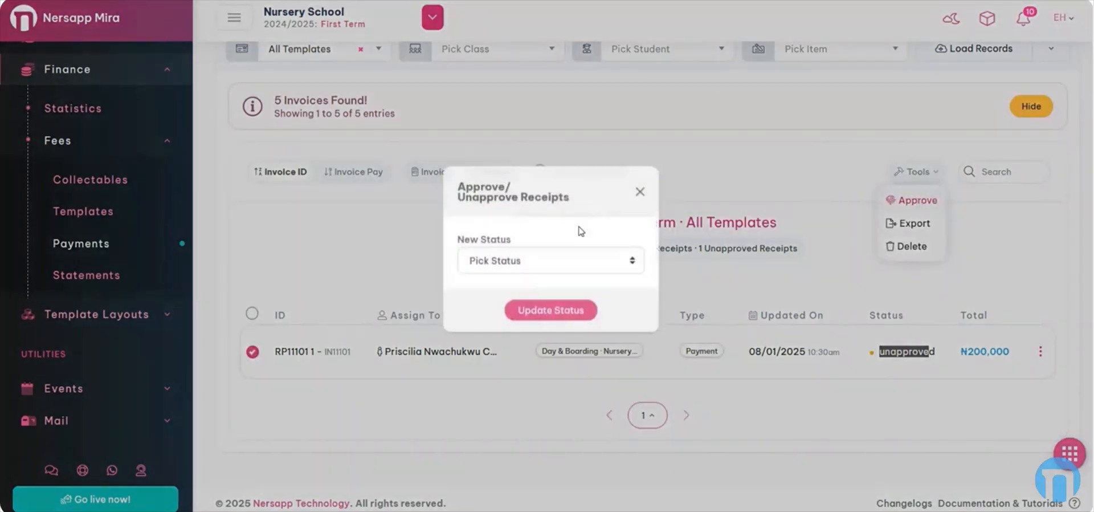
left_click(551, 268)
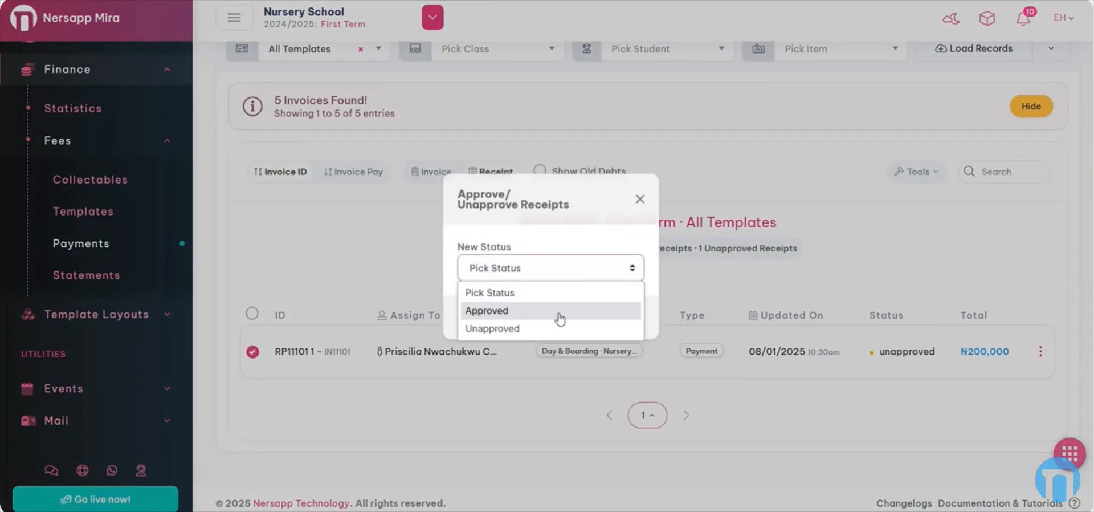
left_click(558, 311)
left_click(564, 317)
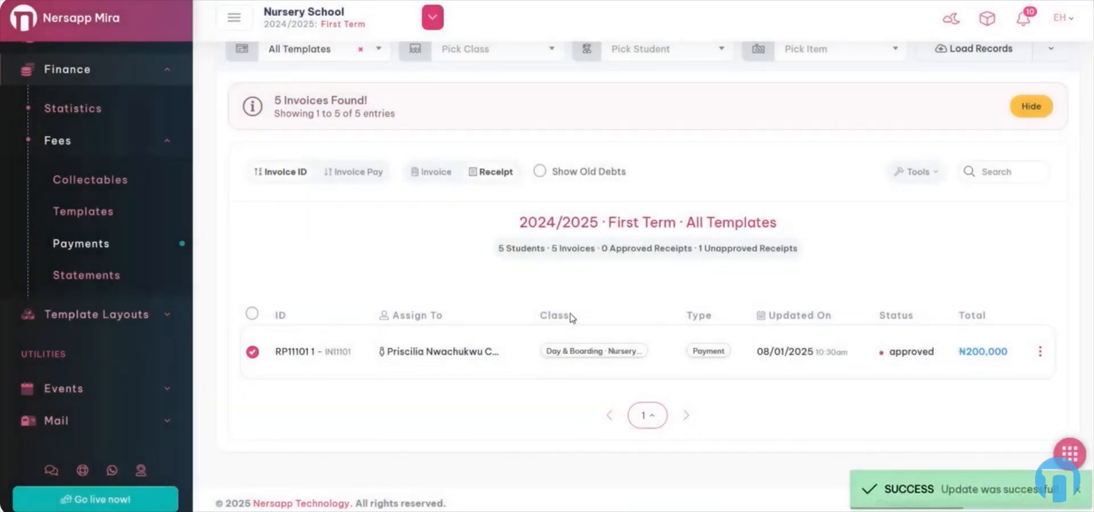
left_click(435, 172)
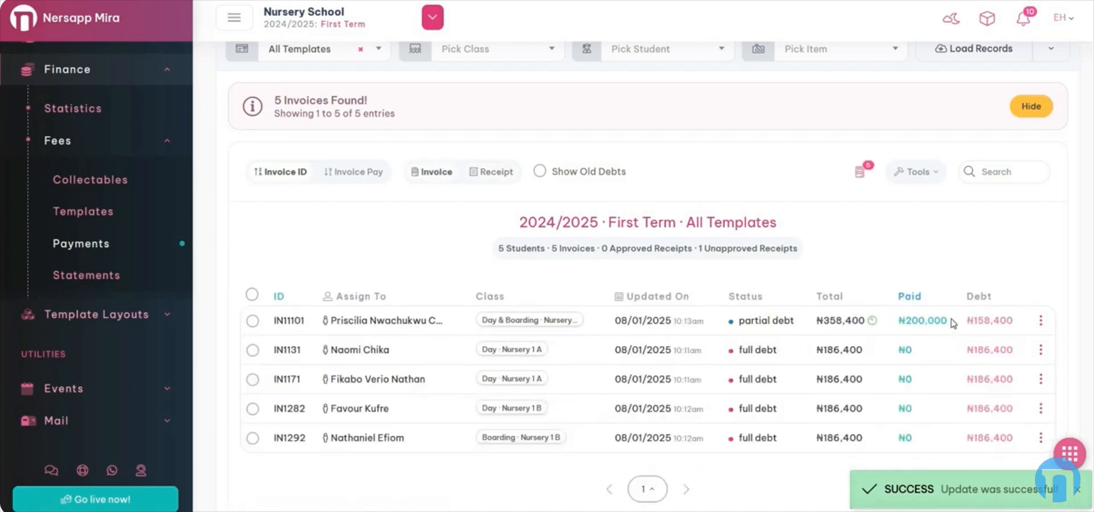
- Confirm IN11101 shows ₦200,000 paid and ₦158,400 due in the list and its 1.18-zoom preview
double_click(924, 320)
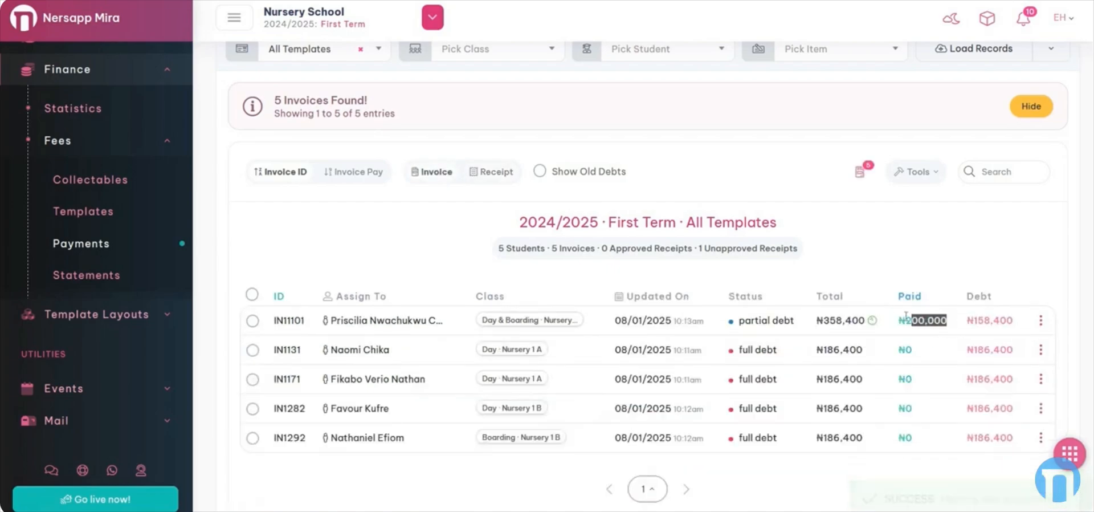
double_click(988, 297)
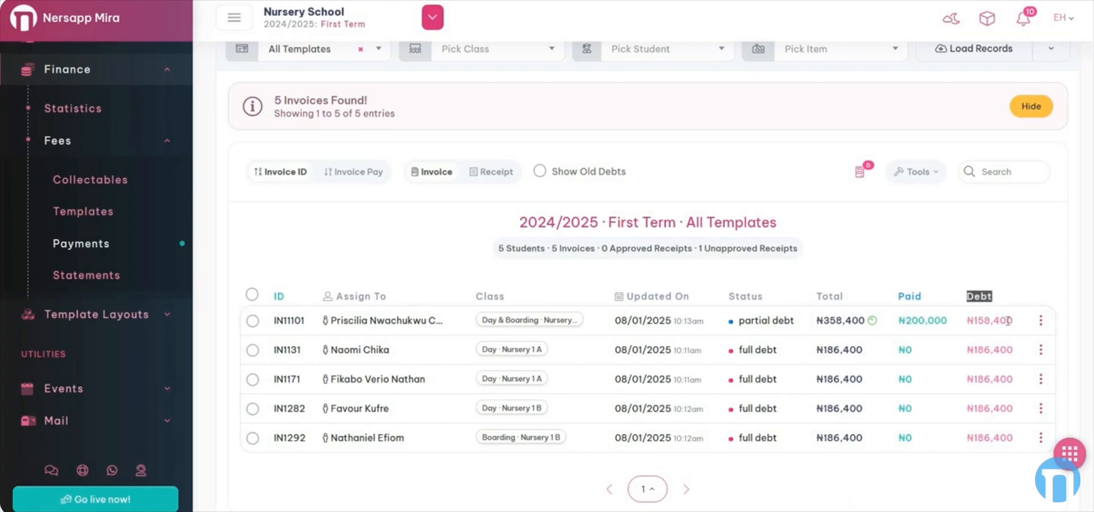
left_click(1040, 327)
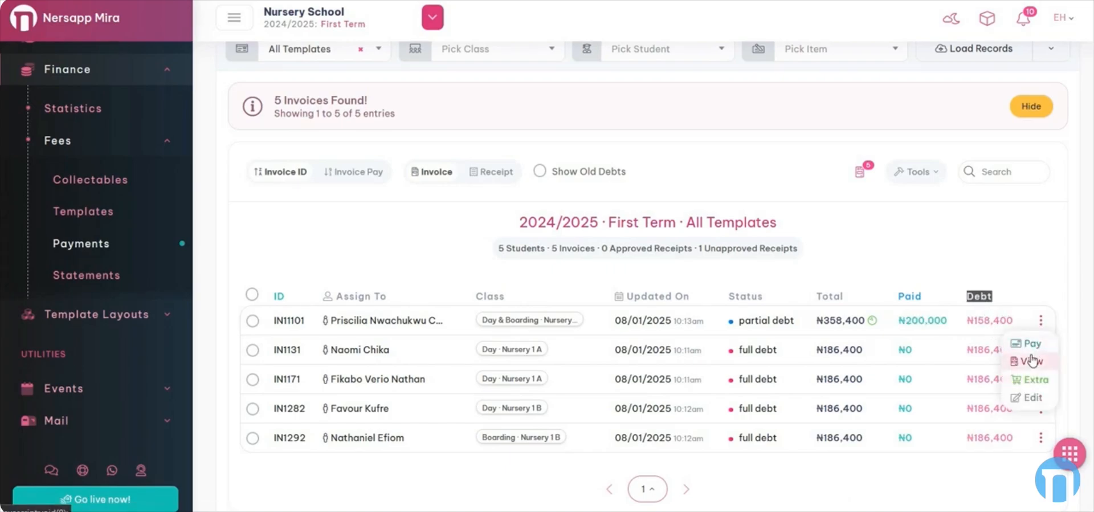
left_click(1043, 360)
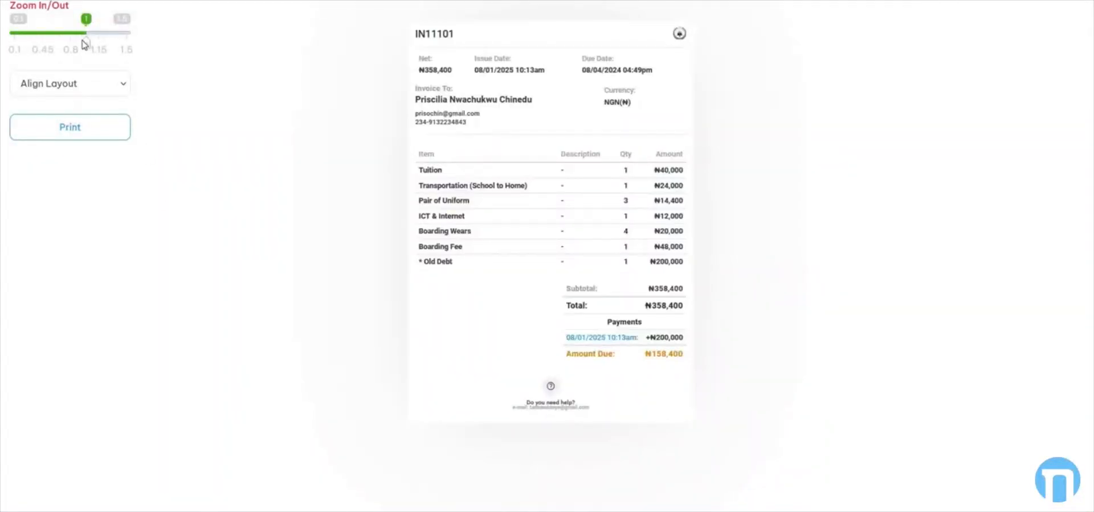
left_click_drag(86, 44, 100, 44)
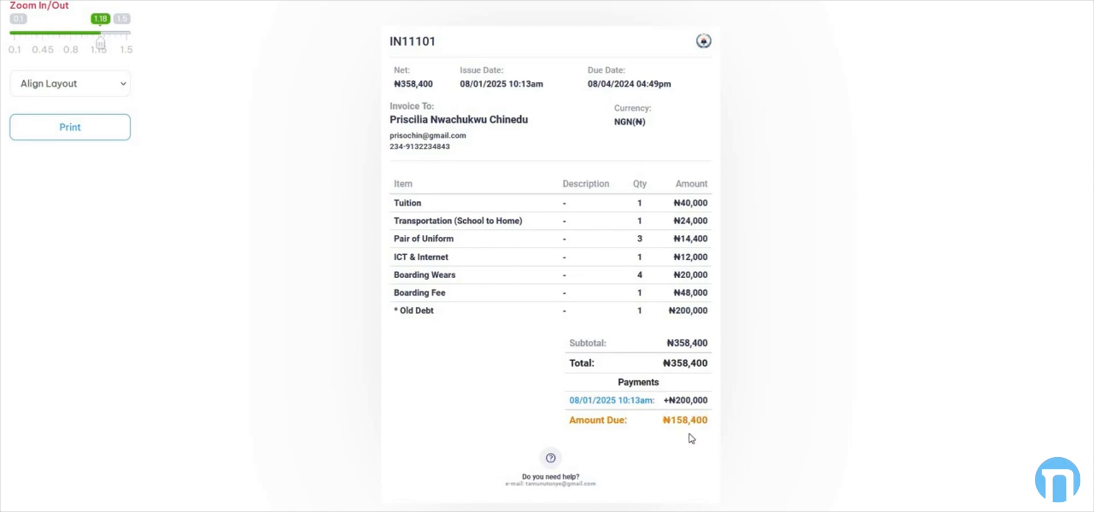
left_click(228, 1)
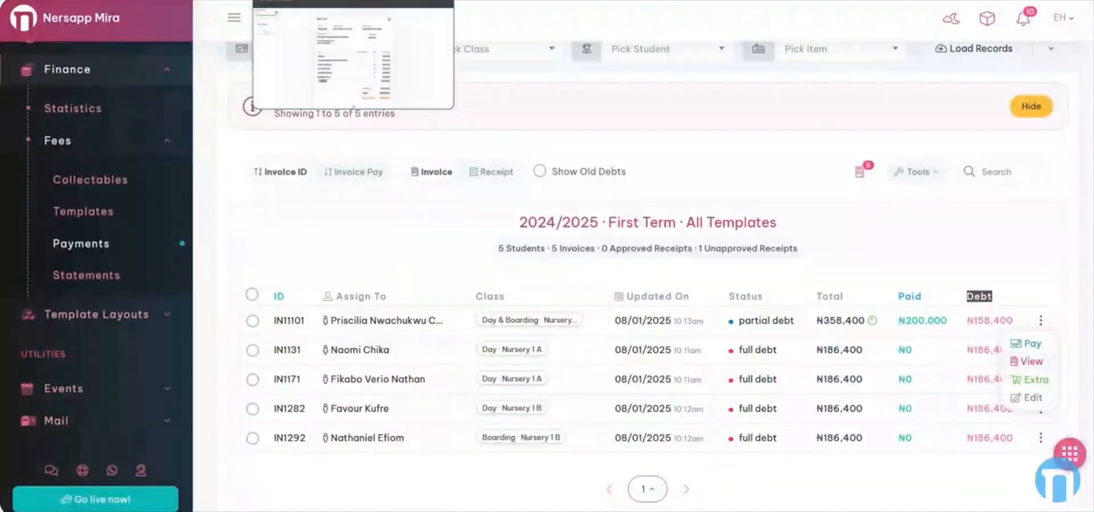
left_click(1029, 266)
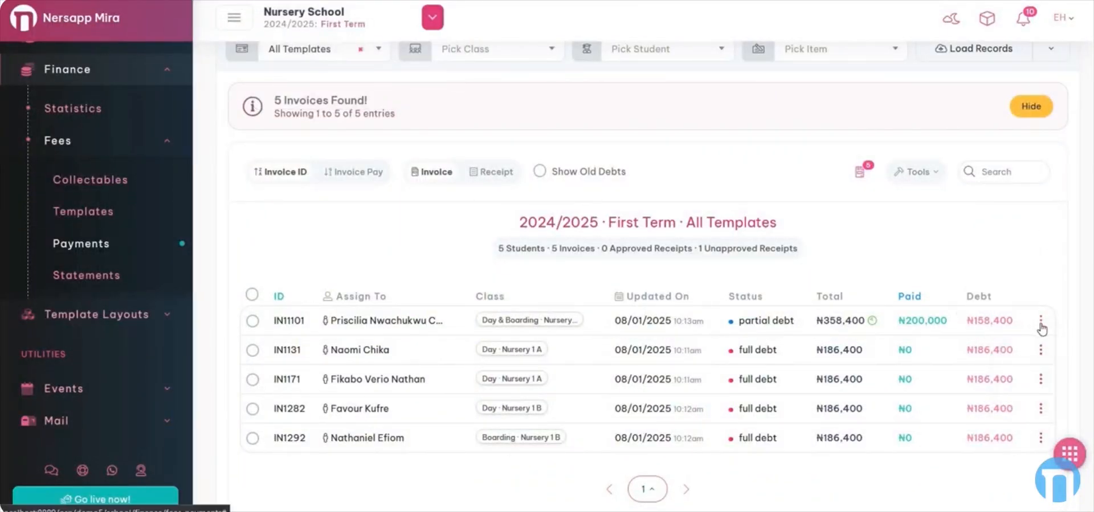
- View receipt RP11101 1 enlarged, checking the ₦200,000 Successful payment and its receipt ID
left_click(484, 178)
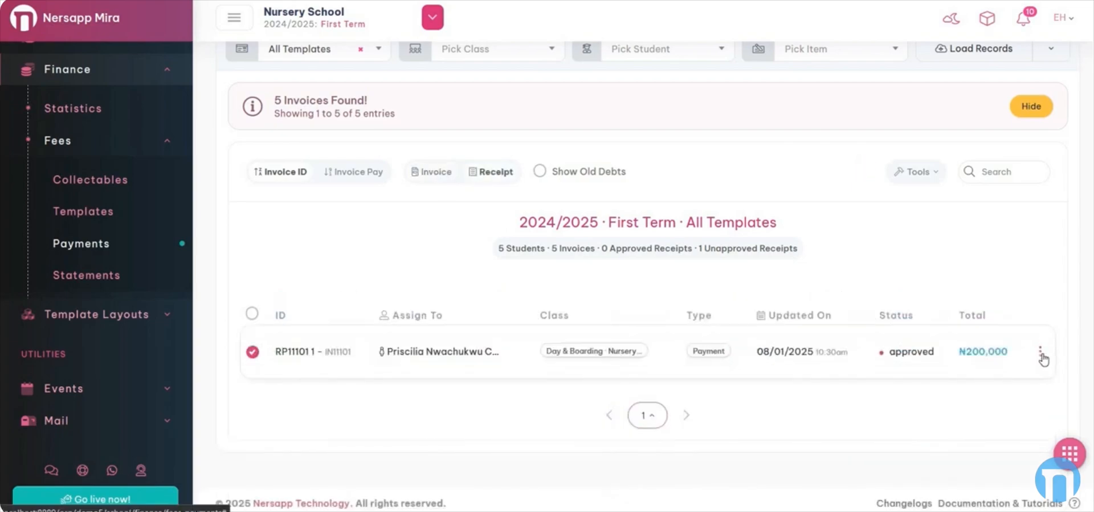
left_click(1040, 354)
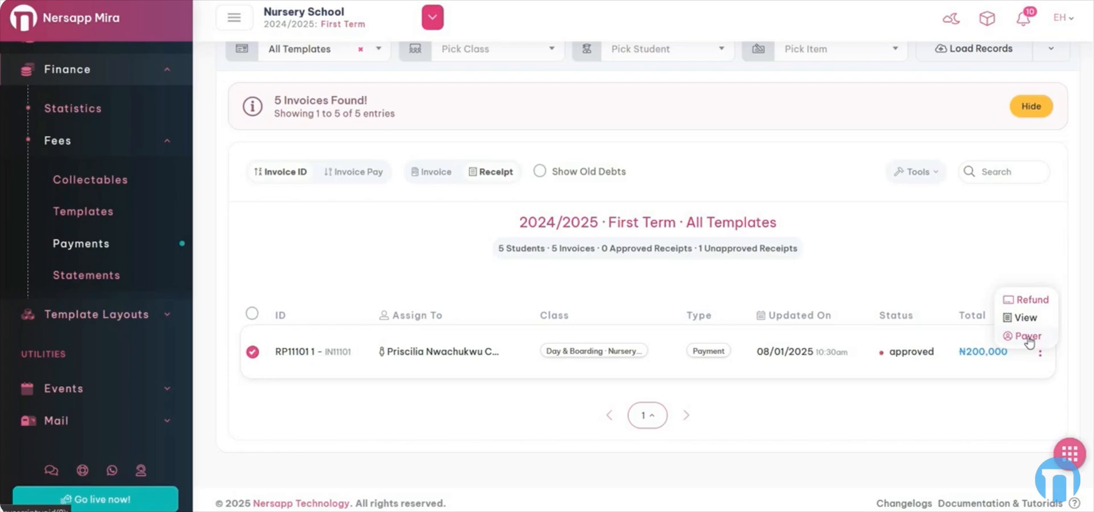
left_click(1028, 318)
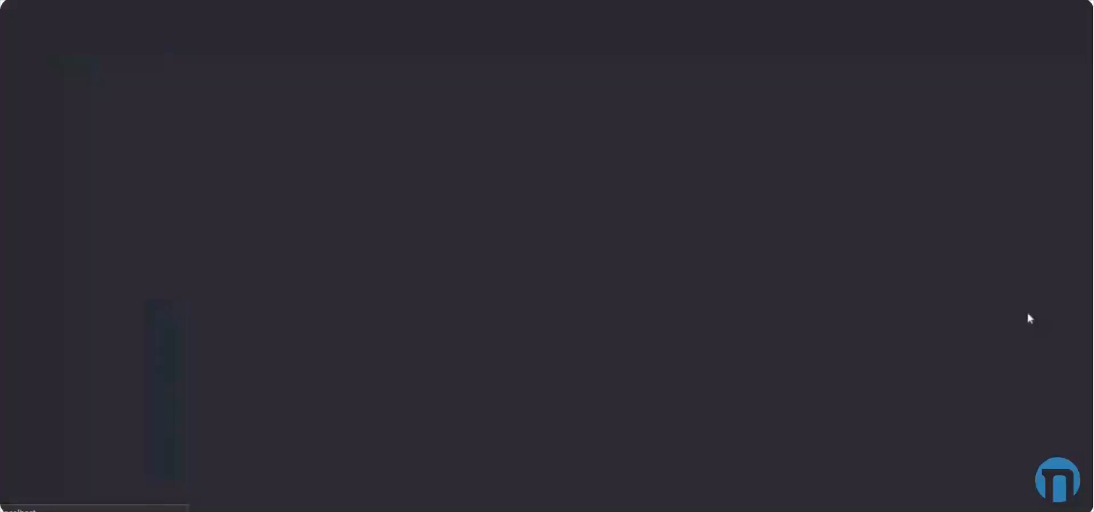
left_click_drag(88, 45, 129, 44)
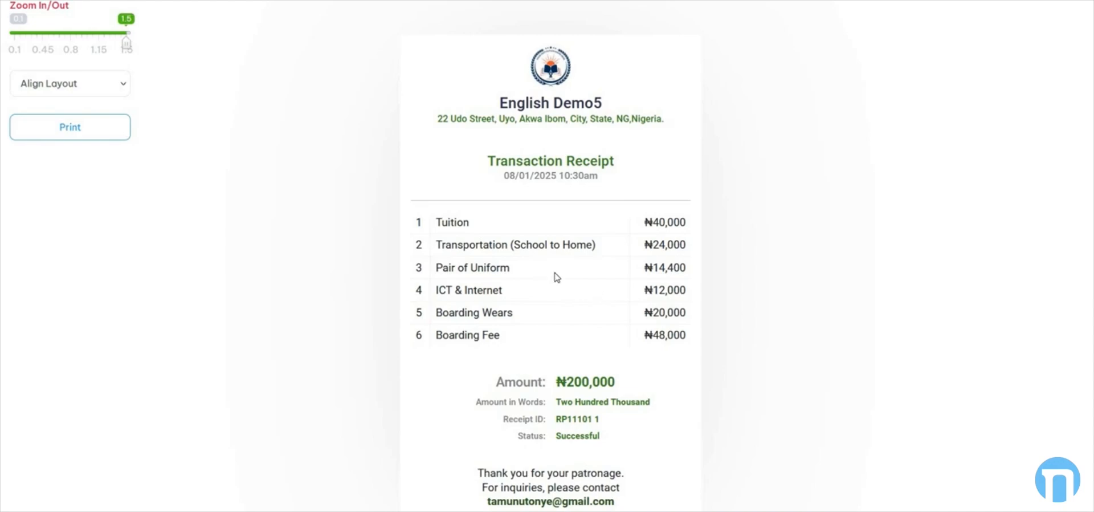
scroll(556, 277, "down", 2)
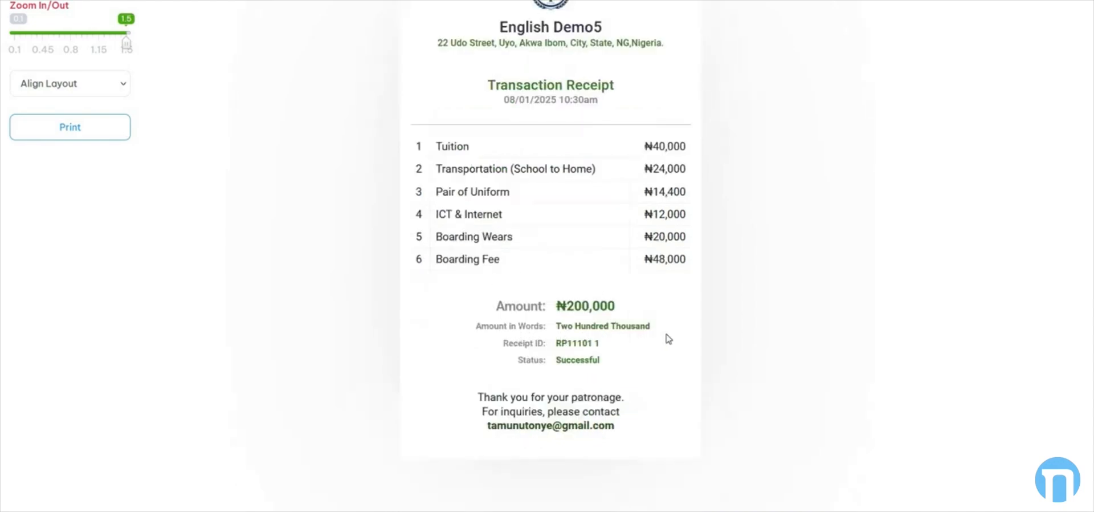
left_click_drag(616, 345, 529, 354)
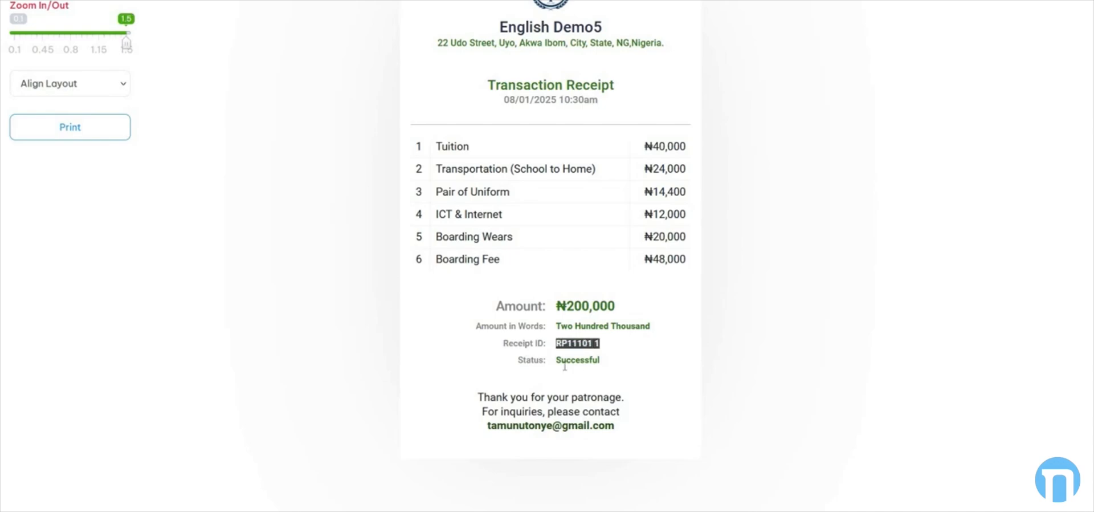